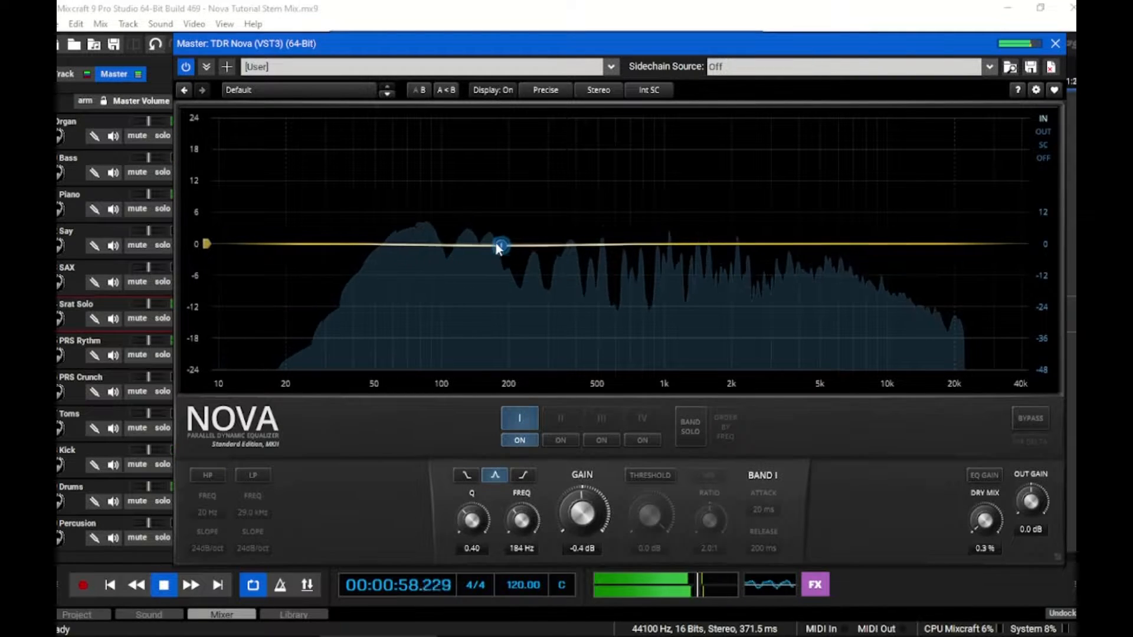
Turn on bands II to IV and try a Band I threshold of -15.0 dB before resetting it to 0.0 dB.
left_click(562, 440)
left_click(642, 440)
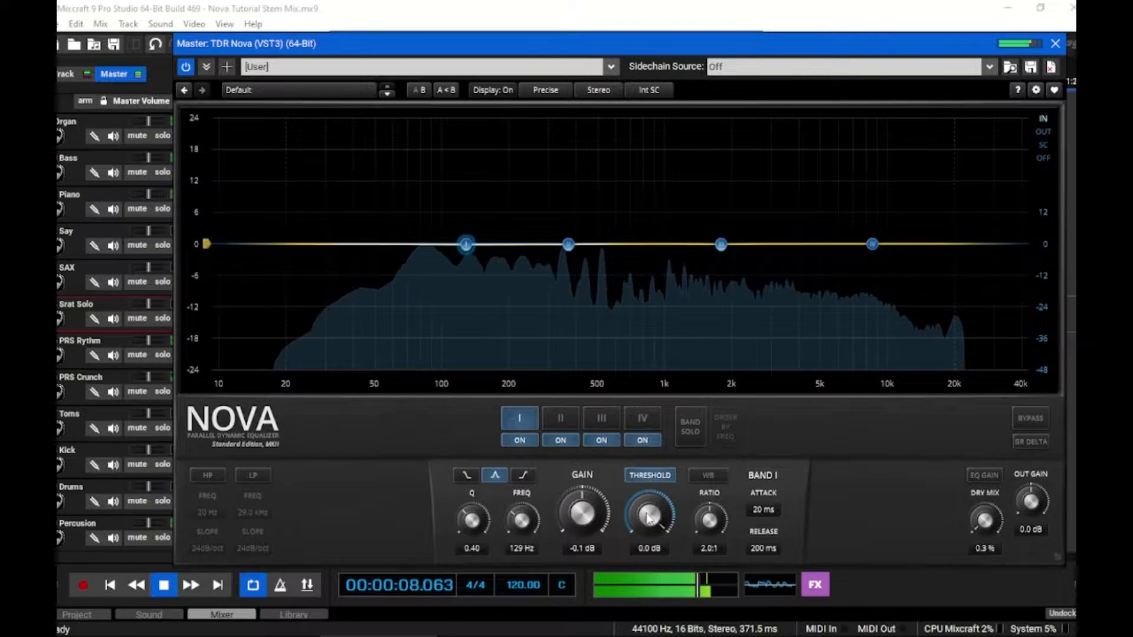
left_click_drag(649, 519, 649, 563)
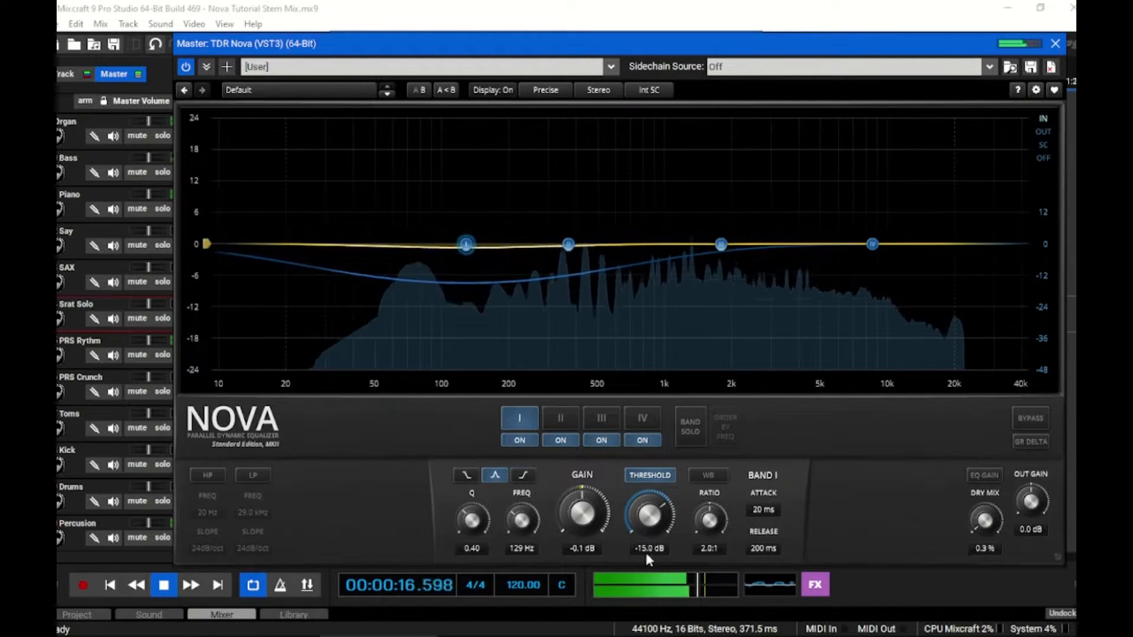
double_click(650, 517)
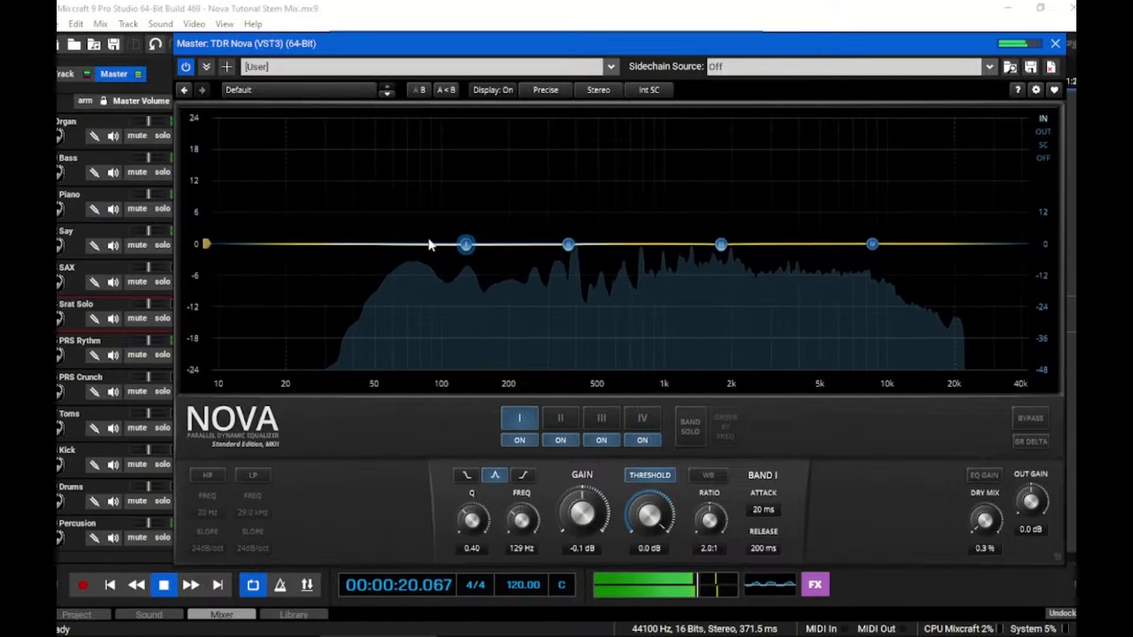
Turn off all four EQ bands, leaving only the wide band.
left_click(511, 440)
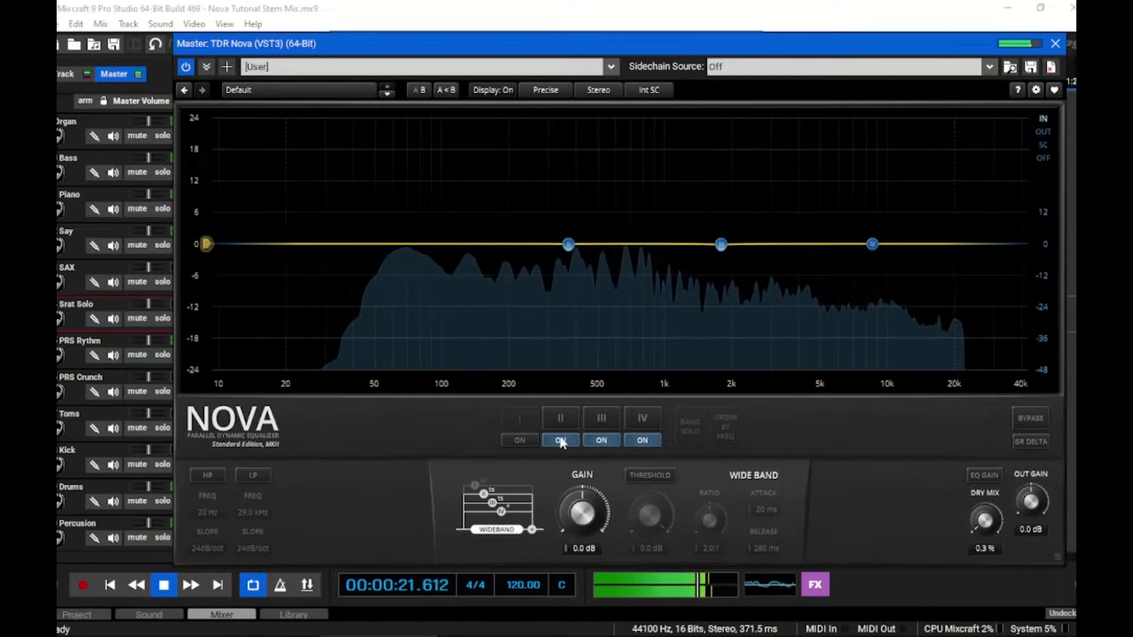
left_click(593, 443)
left_click(648, 441)
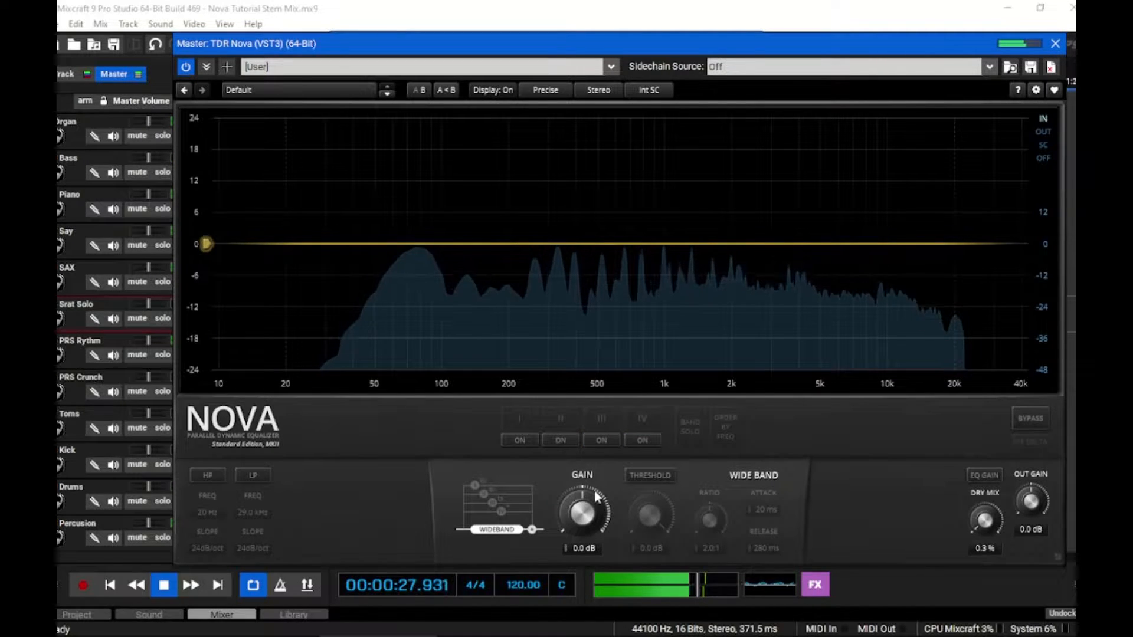
Enable the wide band threshold, try it at about -11.2 dB, turn on EQ Gain and return the threshold to 0.0 dB.
left_click(648, 476)
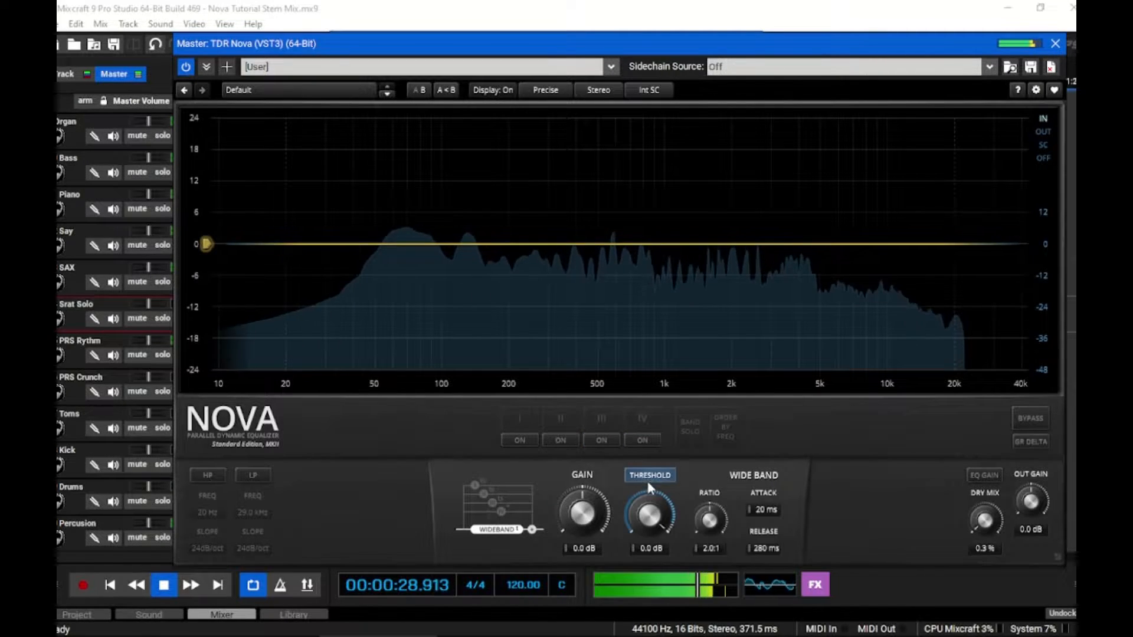
left_click_drag(644, 517, 643, 550)
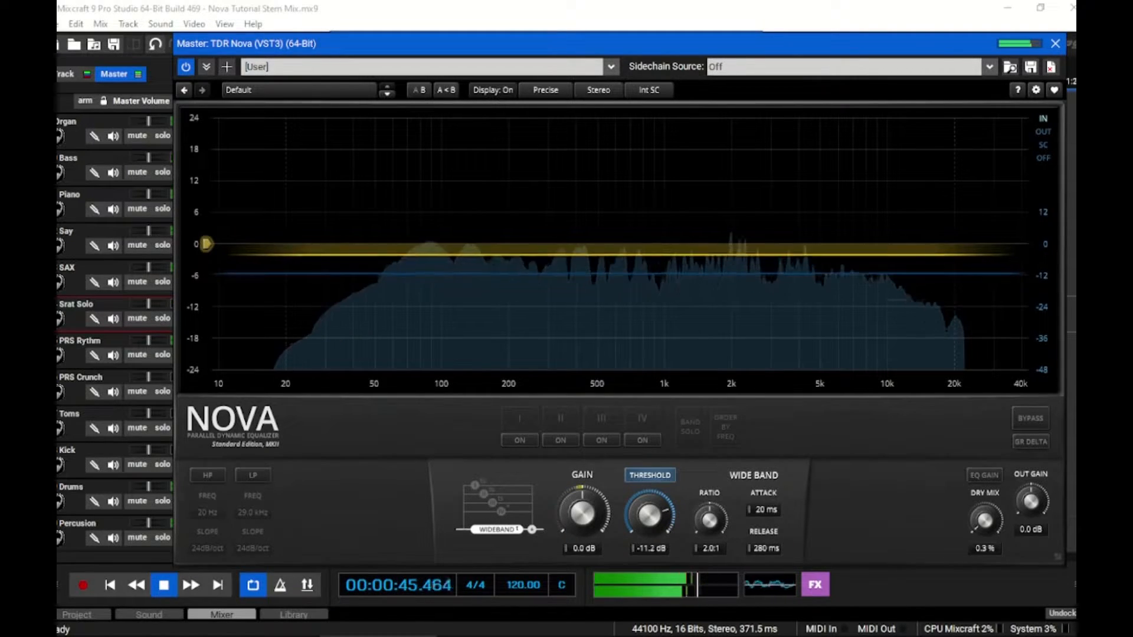
left_click(977, 475)
left_click_drag(642, 509, 649, 472)
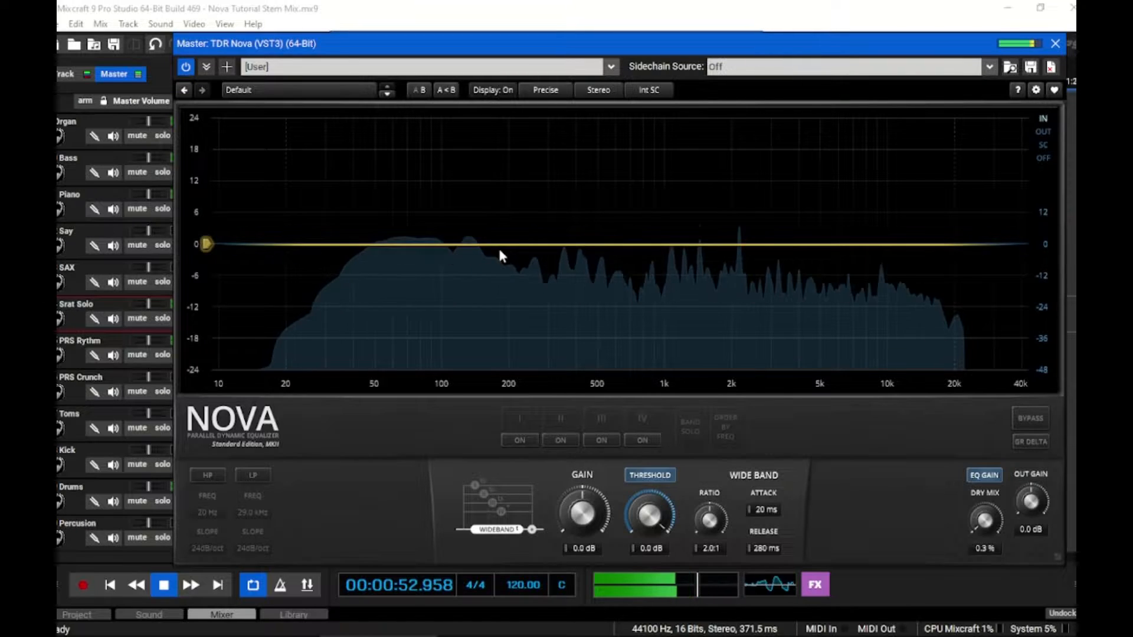
Turn on Band I and reshape it on the curve, ending with a cut of about -13.2 dB at 266 Hz.
left_click(517, 440)
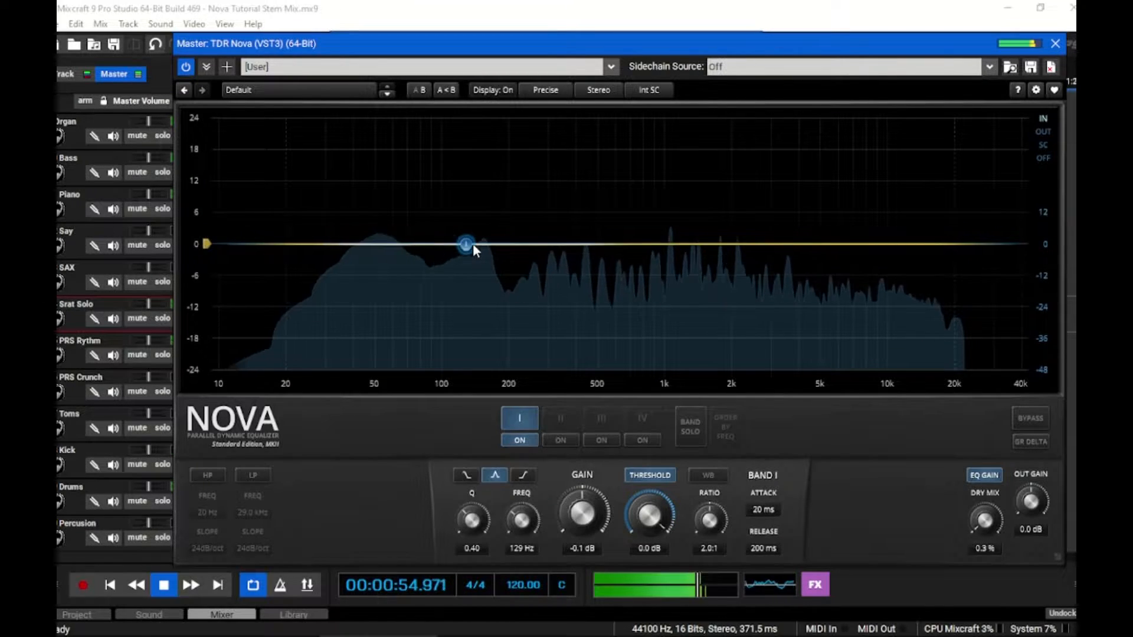
left_click_drag(470, 248, 580, 307)
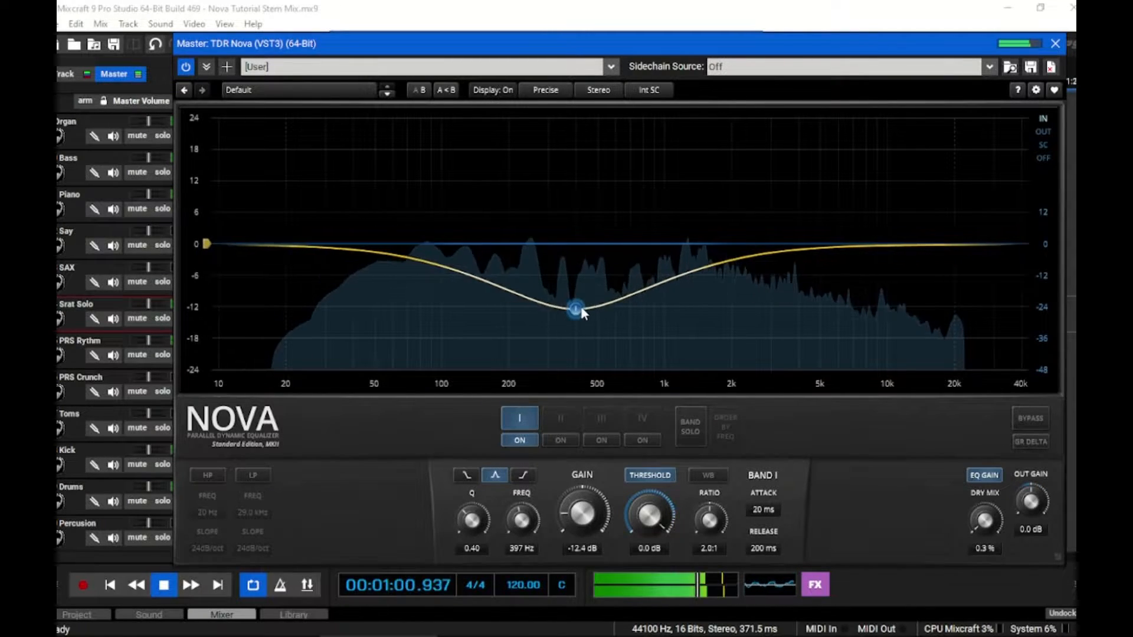
left_click_drag(594, 262, 531, 227)
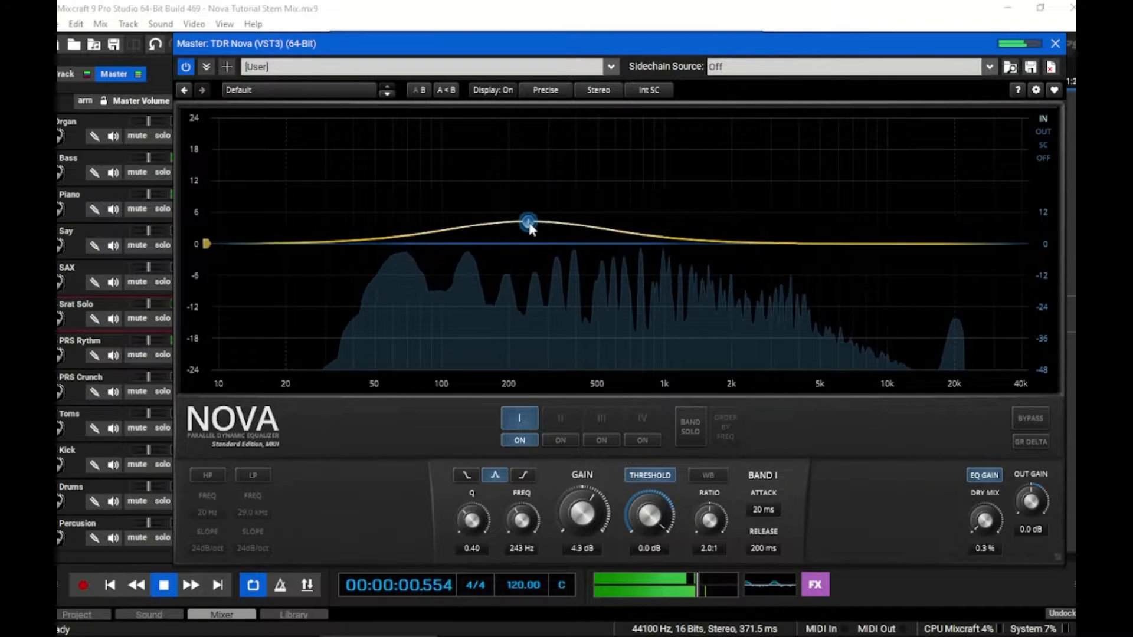
left_click_drag(526, 296, 531, 315)
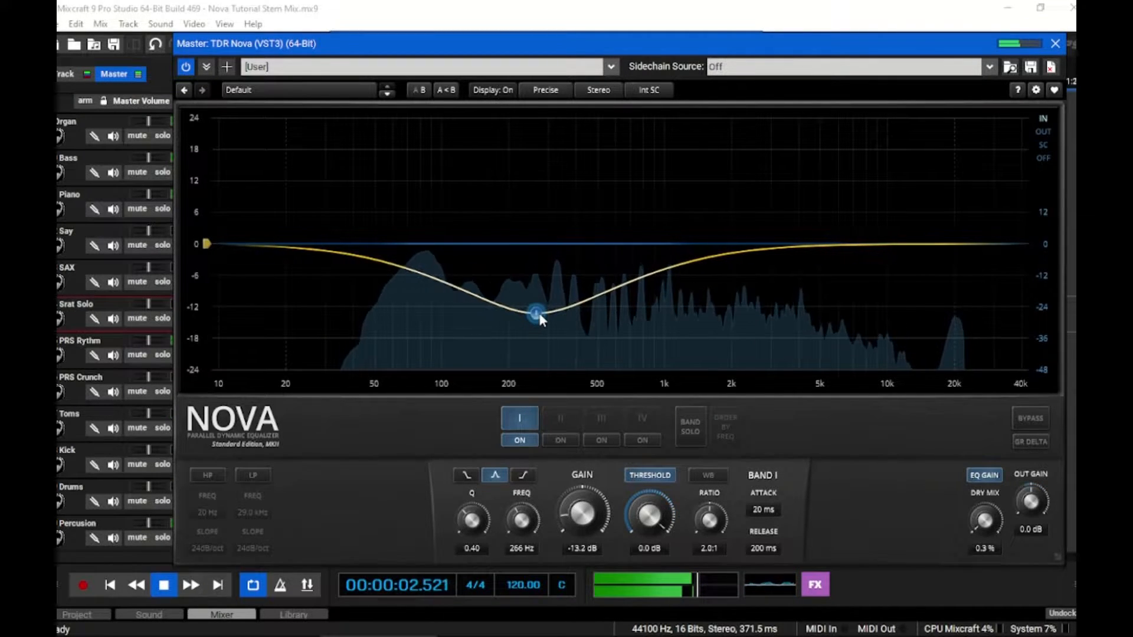
Narrow Band I to a Q of 2.12 and raise it to a boost of about 12.7 dB at 286 Hz.
scroll(540, 318, "down", 3)
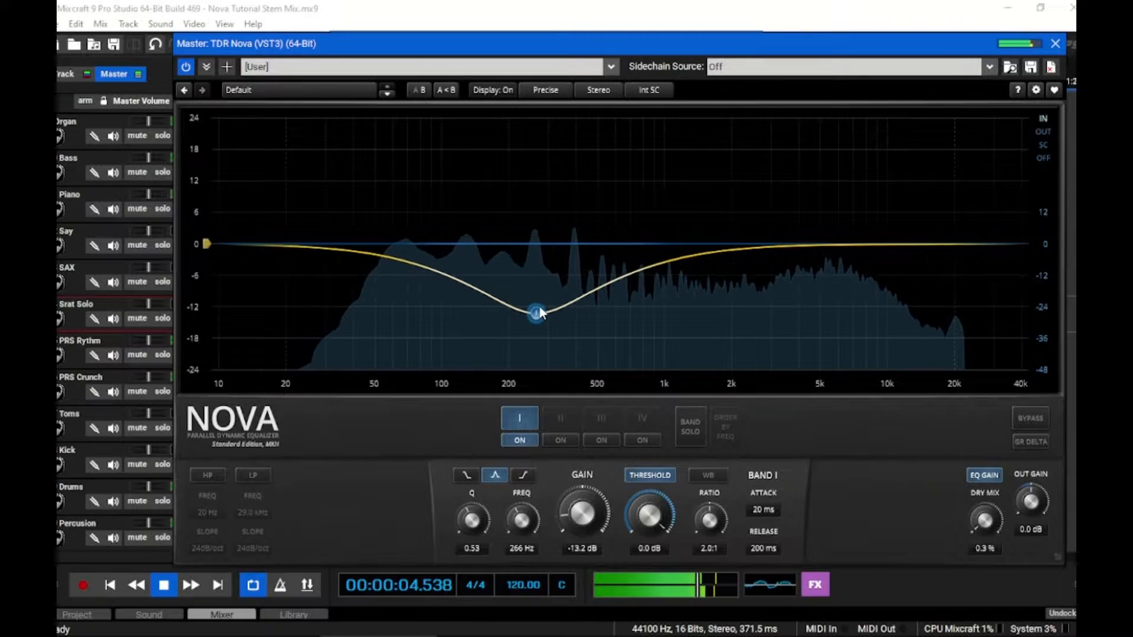
scroll(539, 318, "up", 5)
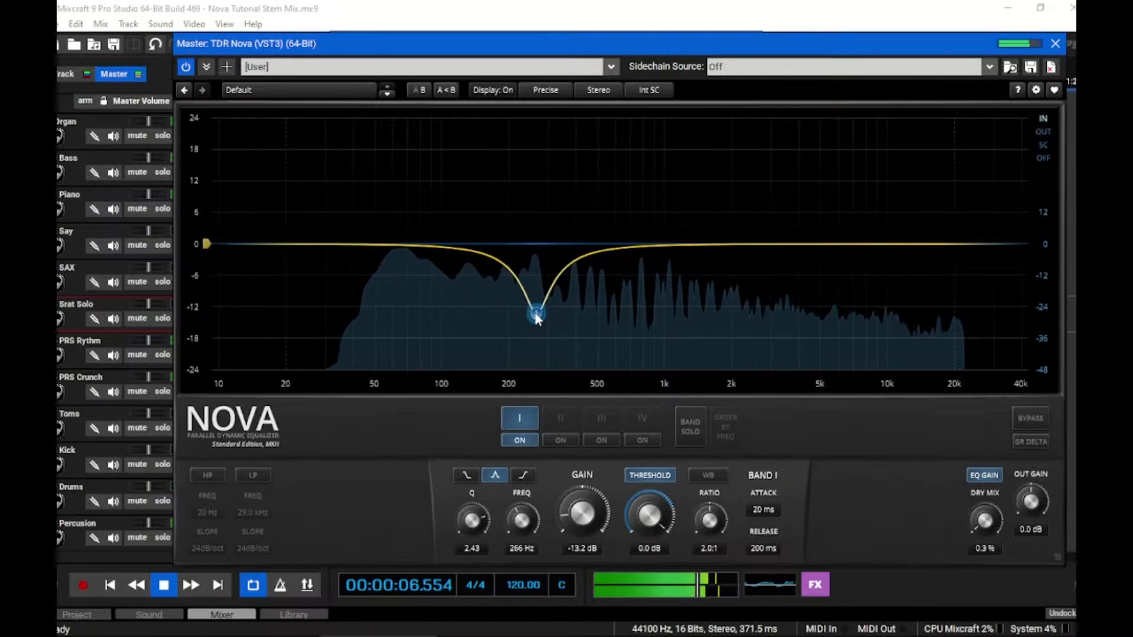
scroll(536, 318, "up", 2)
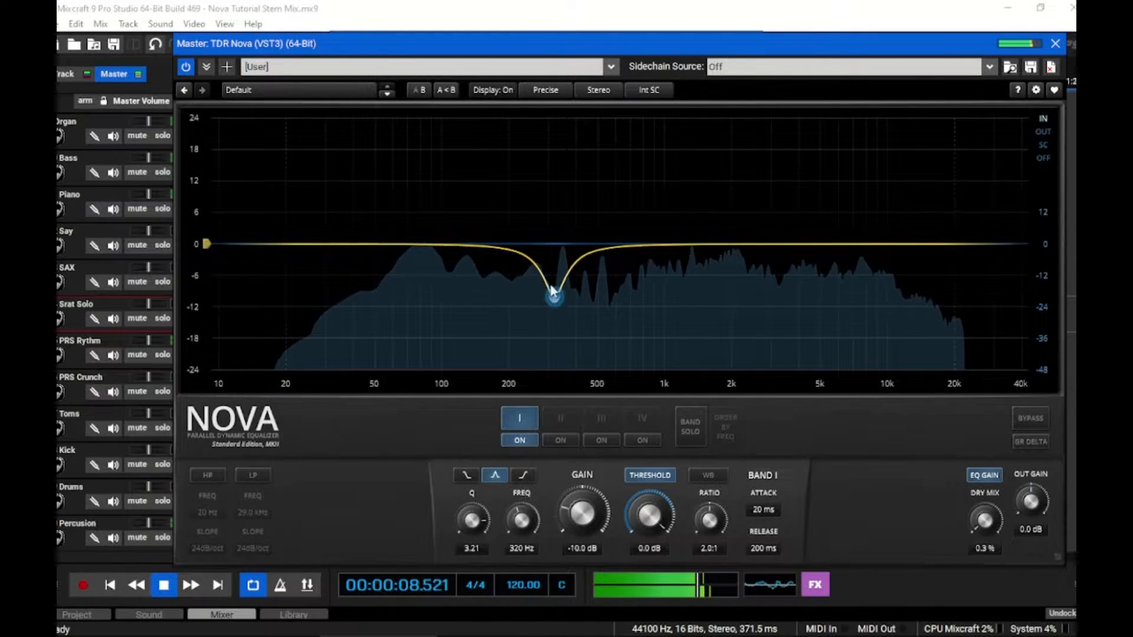
left_click_drag(545, 202, 543, 182)
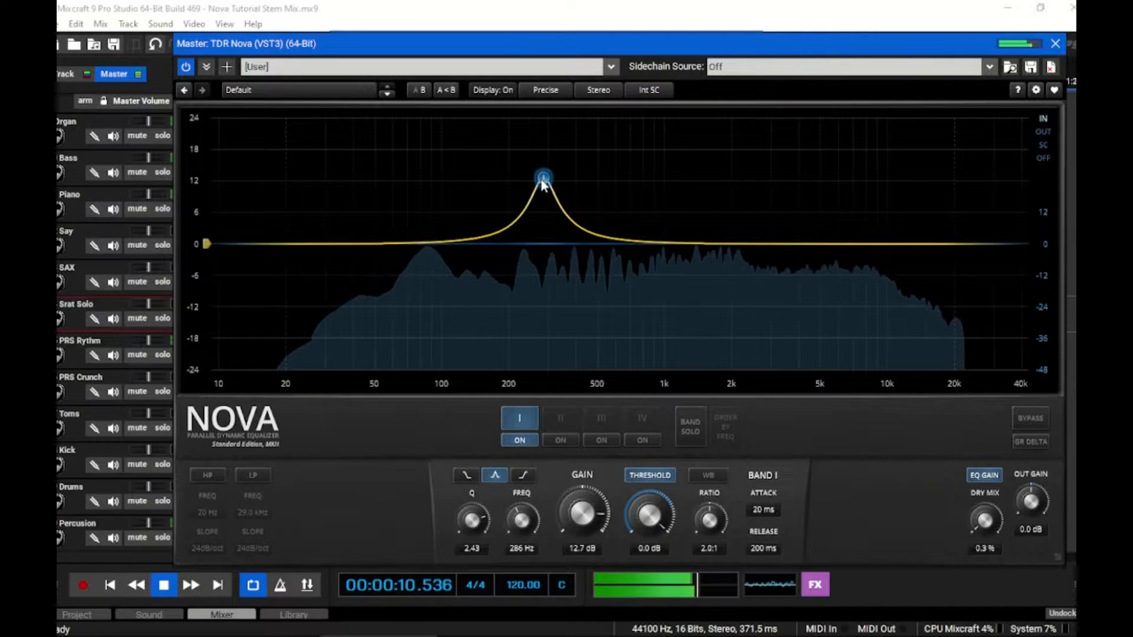
scroll(544, 181, "up", 1)
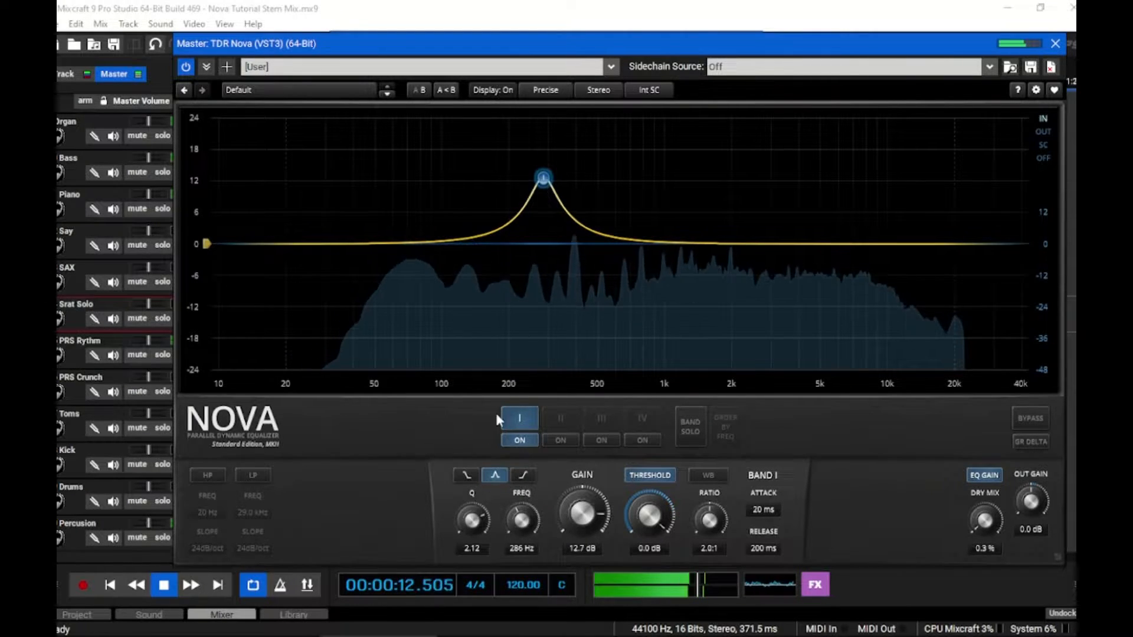
Cycle Band I through high shelf, low shelf and bell shapes, and flatten it to about -0.3 dB at 325 Hz.
double_click(543, 182)
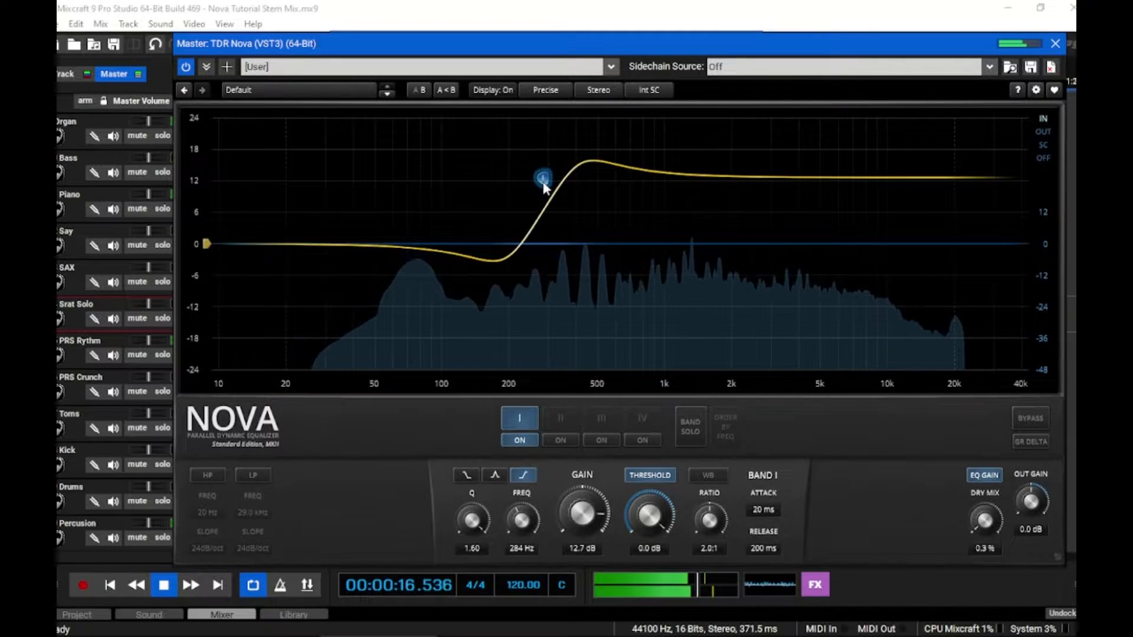
double_click(543, 182)
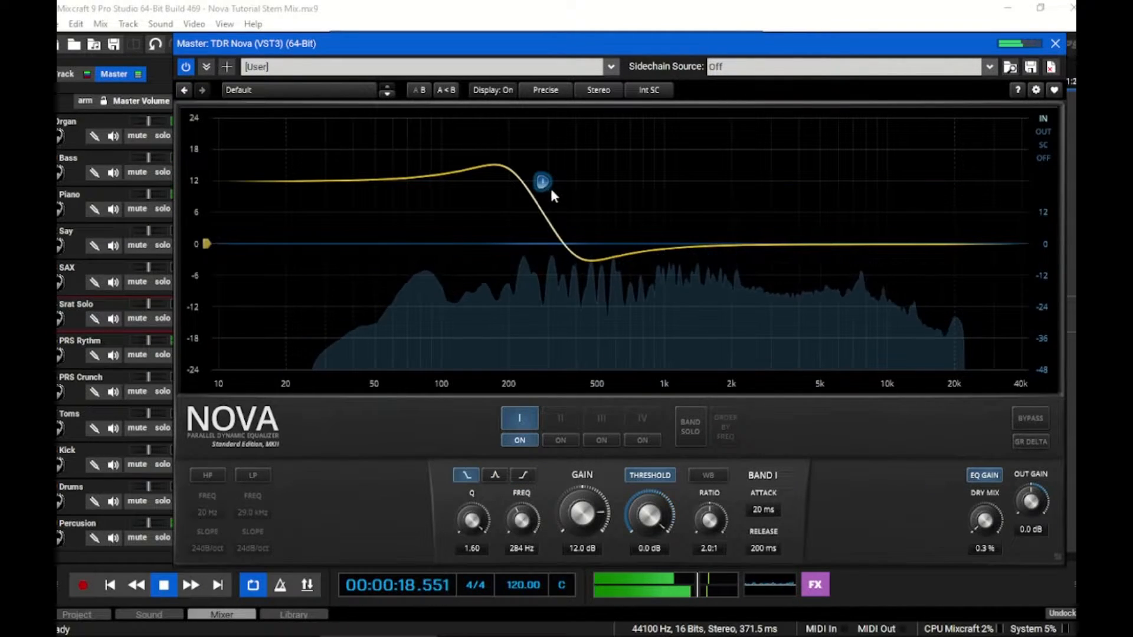
double_click(544, 182)
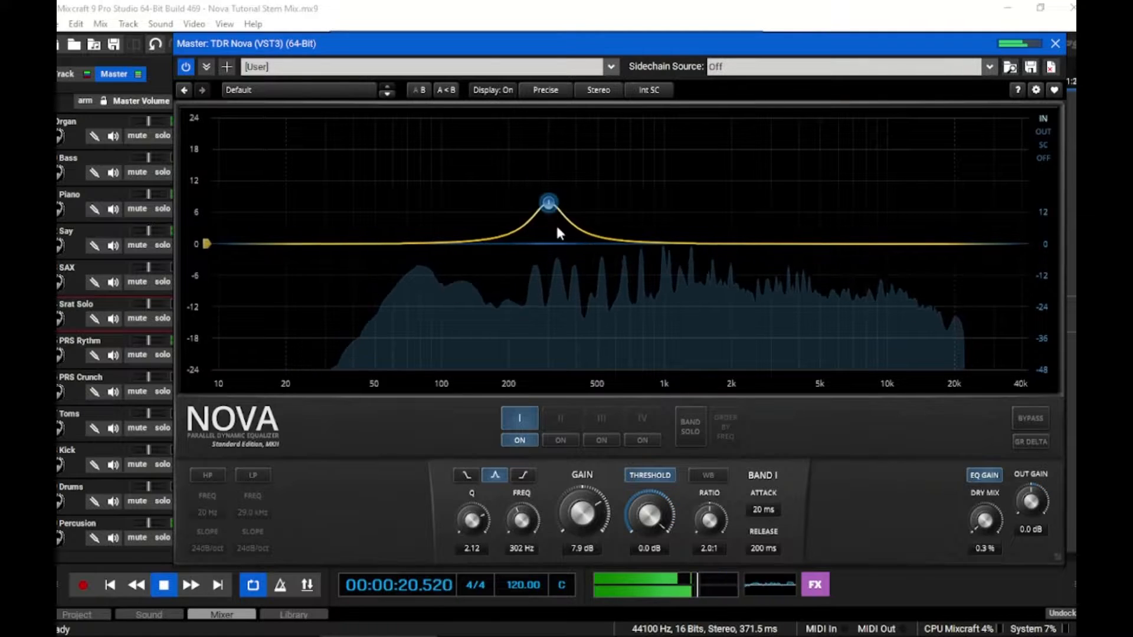
left_click_drag(557, 229, 556, 241)
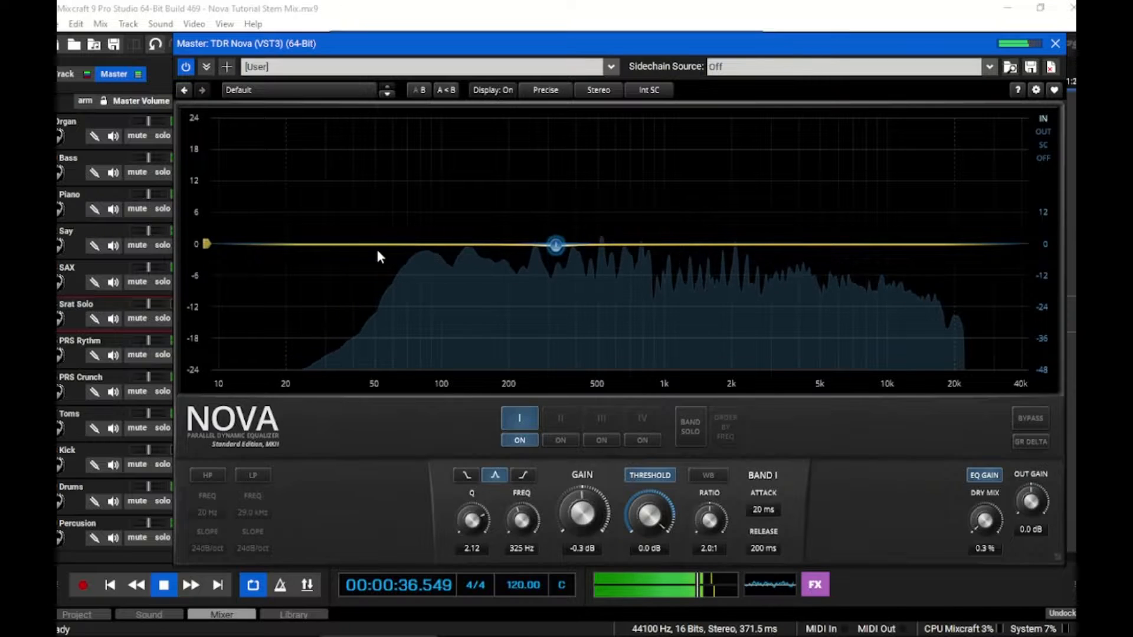
Try lowering the wide band gain to about -2.9 dB and reset it to 0.0 dB.
mouse_move(207, 245)
left_mouse_down()
mouse_move(192, 161)
mouse_move(196, 268)
mouse_move(190, 250)
left_mouse_up()
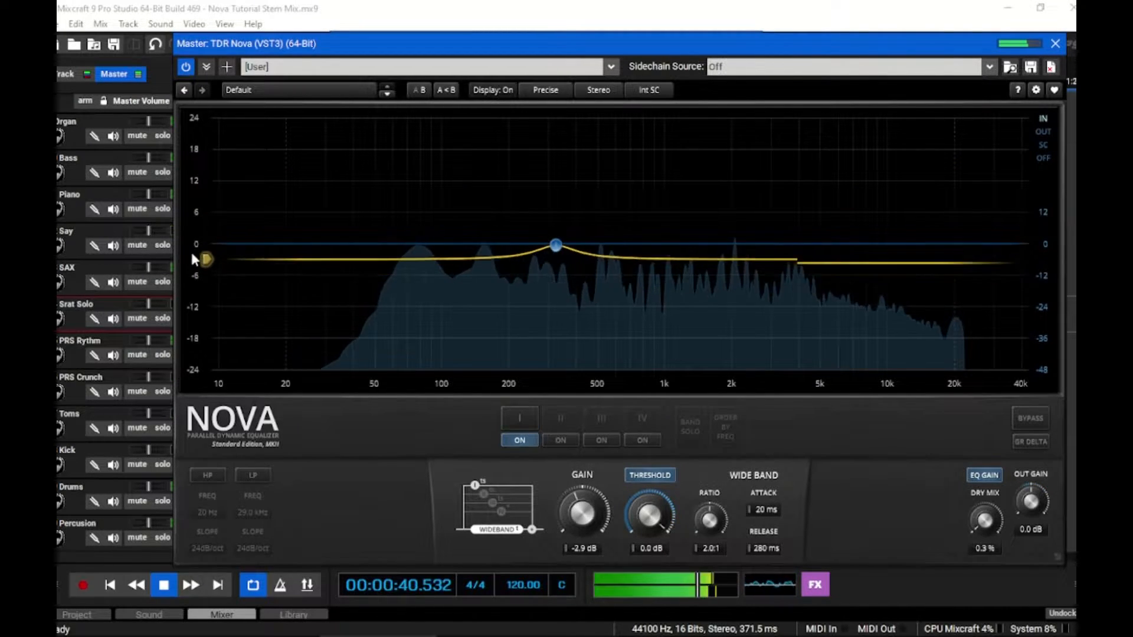
double_click(584, 523)
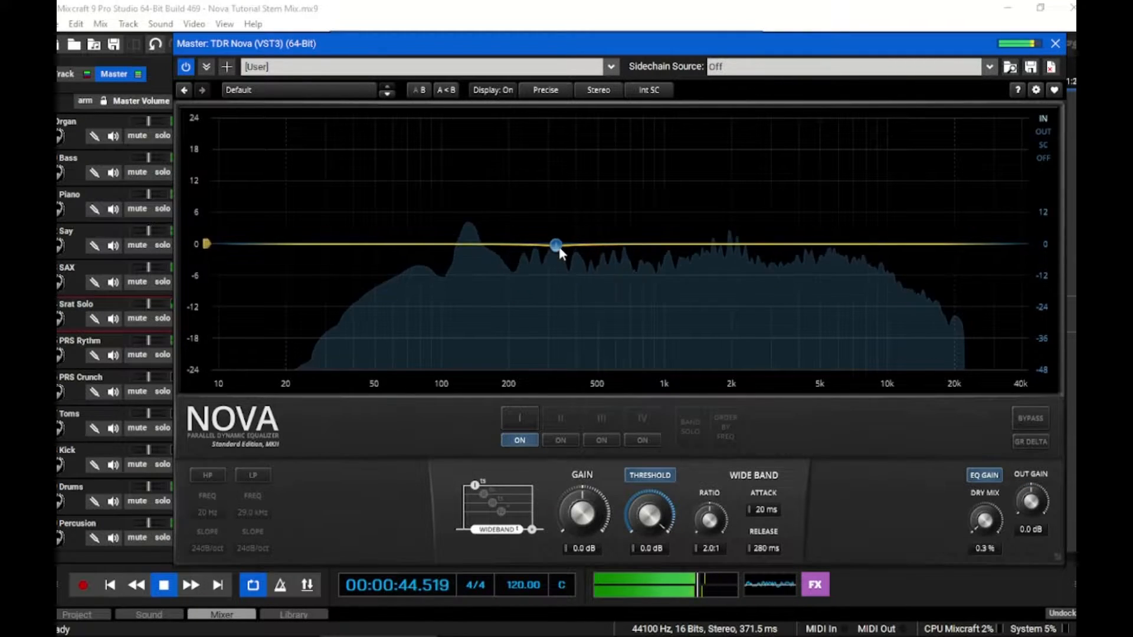
Try Band I at about -12.4 dB and 332 Hz with a lowered threshold, and flatten it to about -0.1 dB at 458 Hz.
left_click_drag(555, 245, 562, 313)
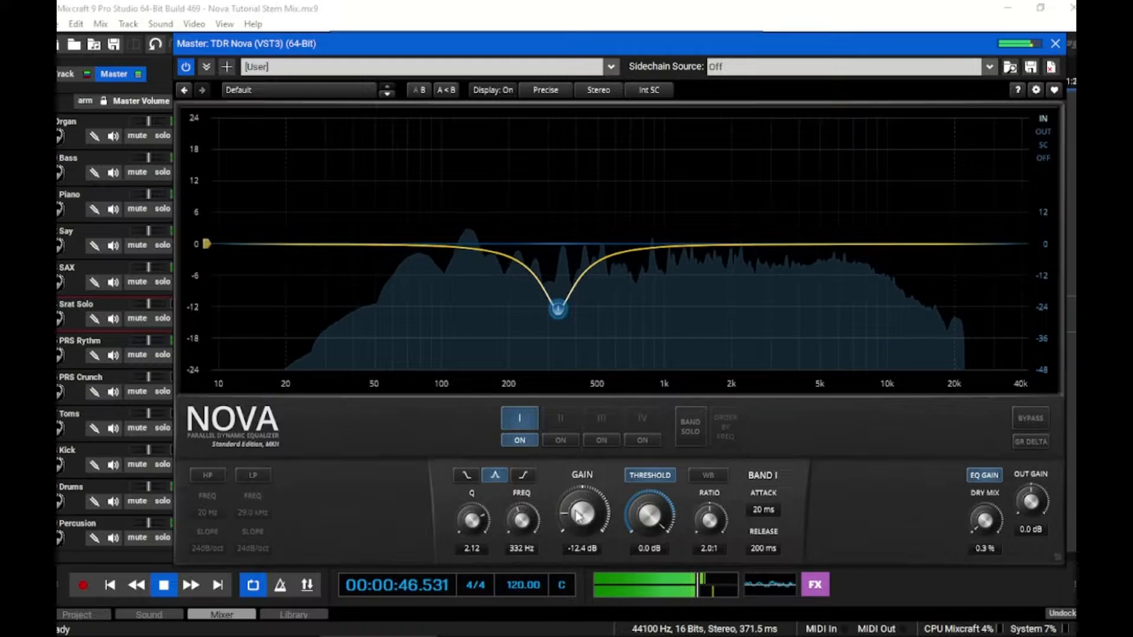
left_click_drag(649, 515, 617, 512)
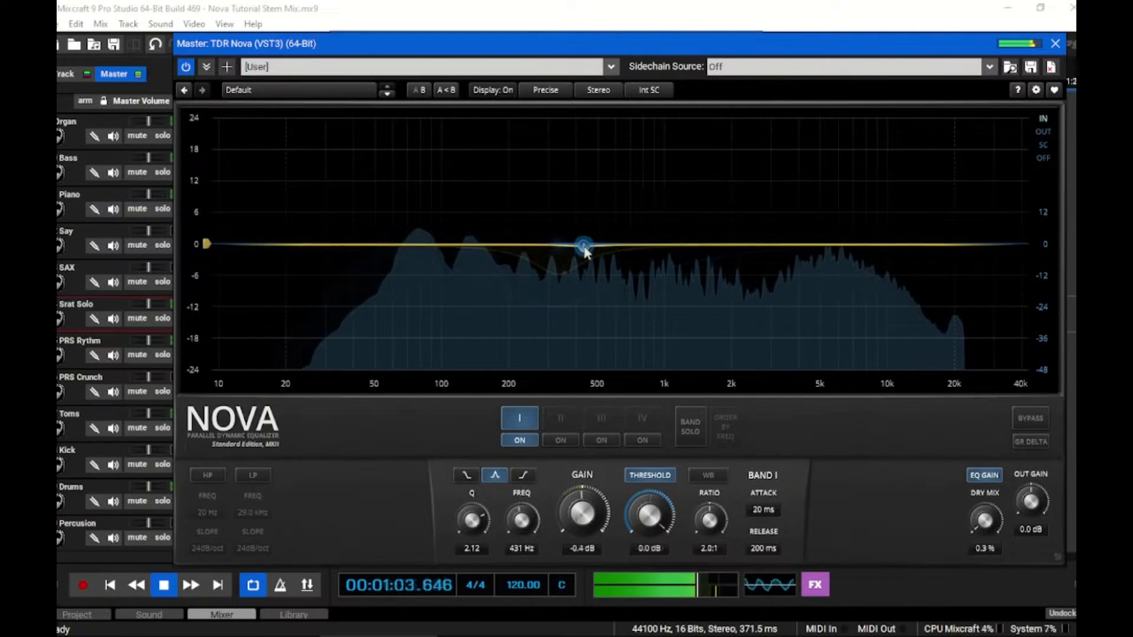
left_click_drag(582, 246, 588, 244)
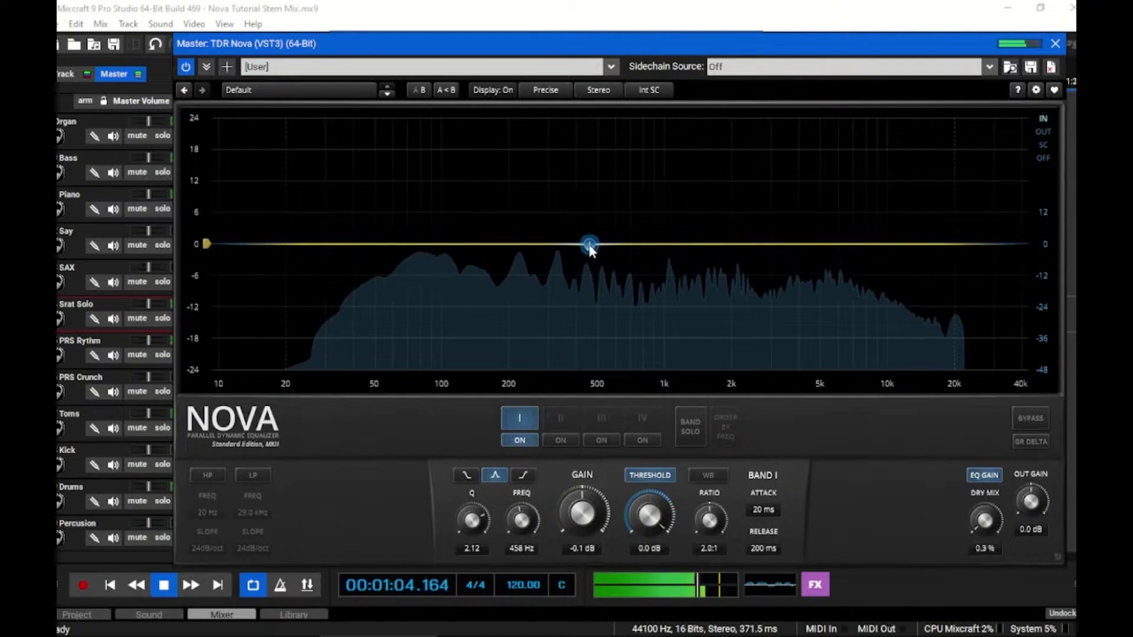
Use dynamic help mode to examine the descriptions of the EQ controls, and review the available channel processing modes.
left_click(1018, 92)
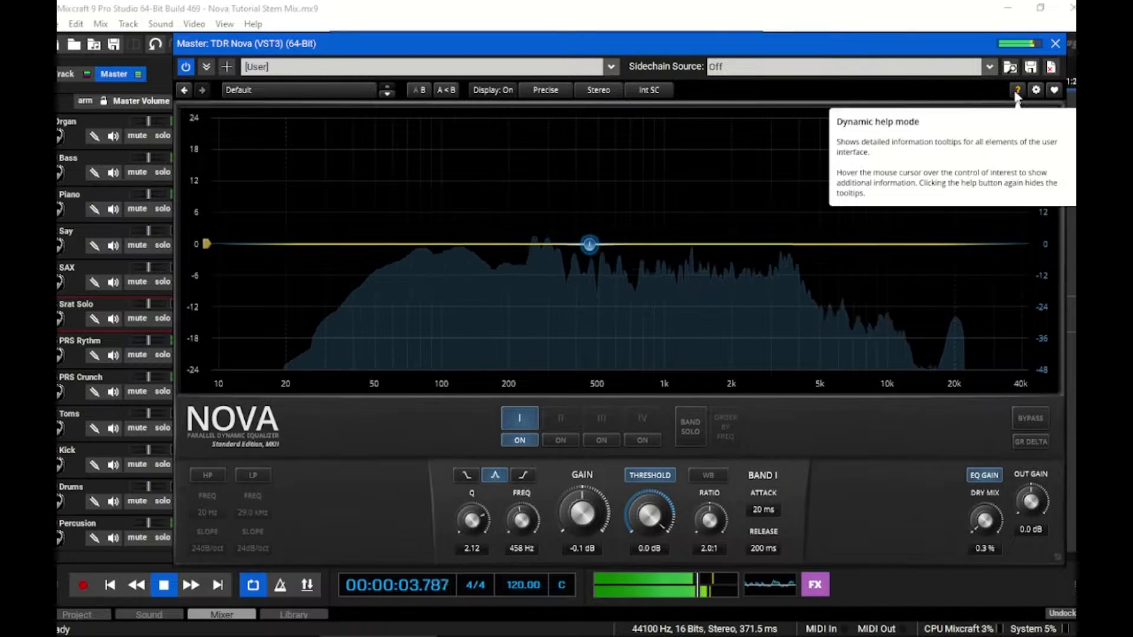
mouse_move(872, 134)
mouse_move(633, 413)
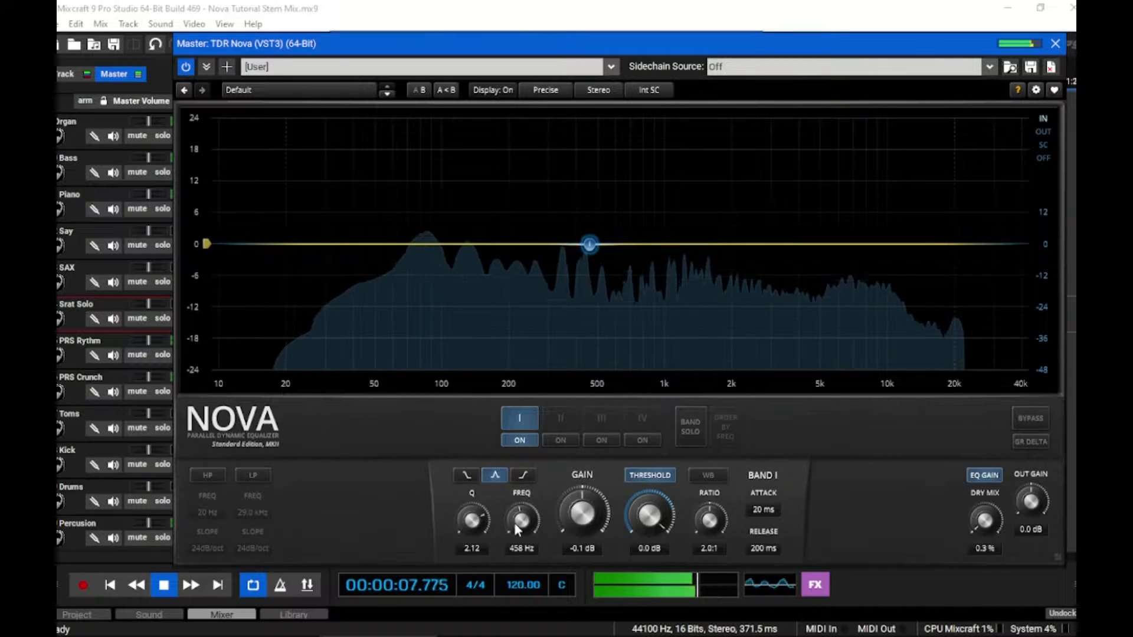
mouse_move(647, 520)
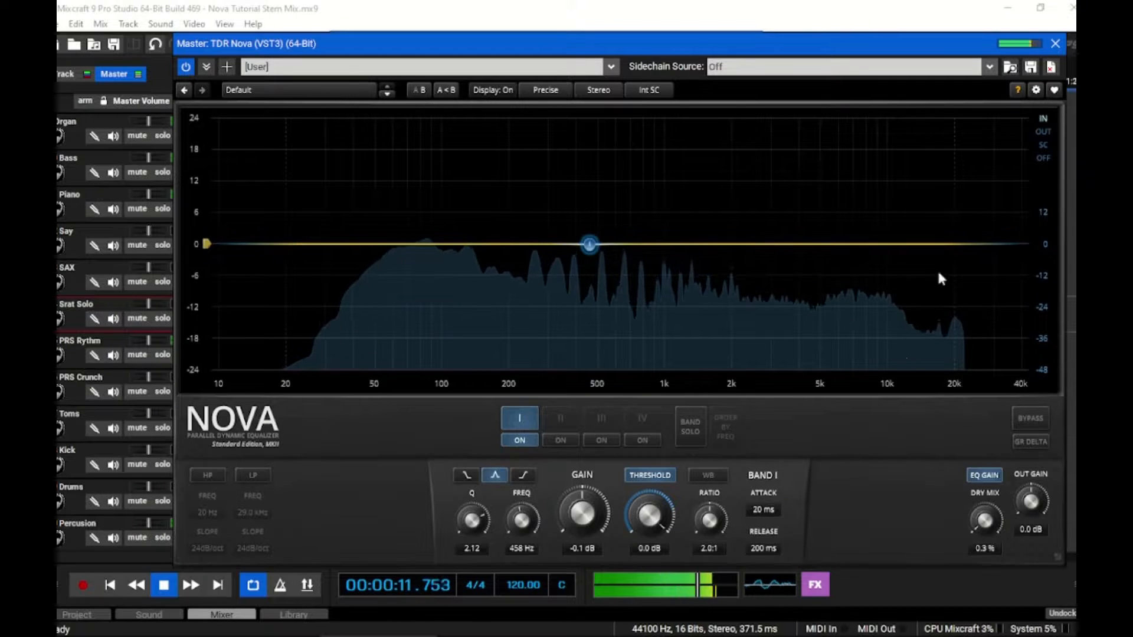
left_click(598, 90)
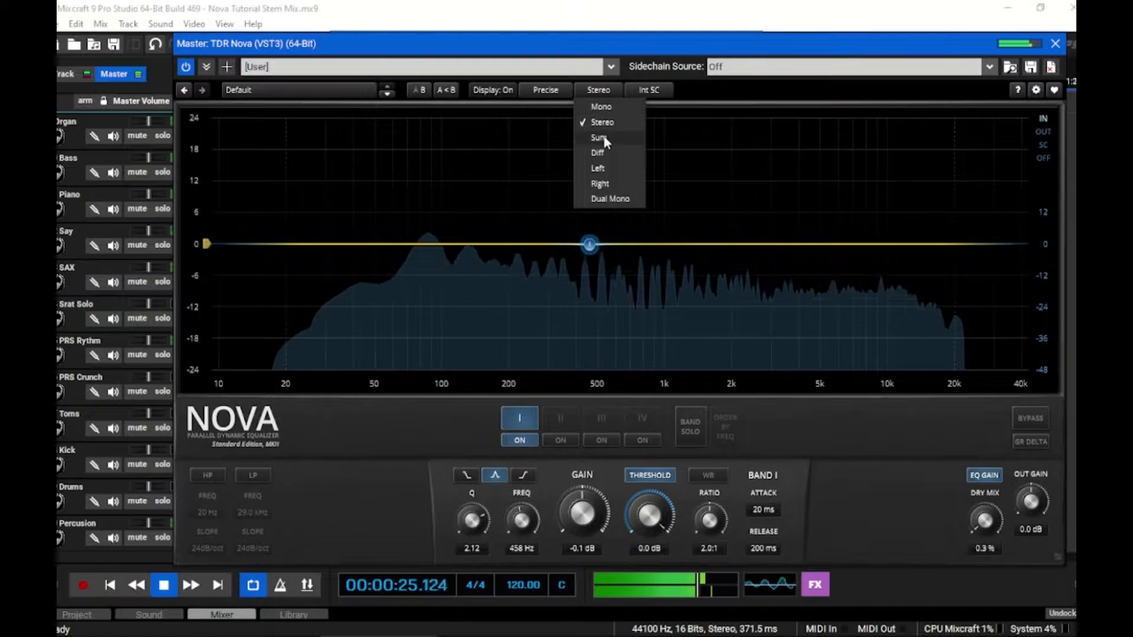
left_click(590, 89)
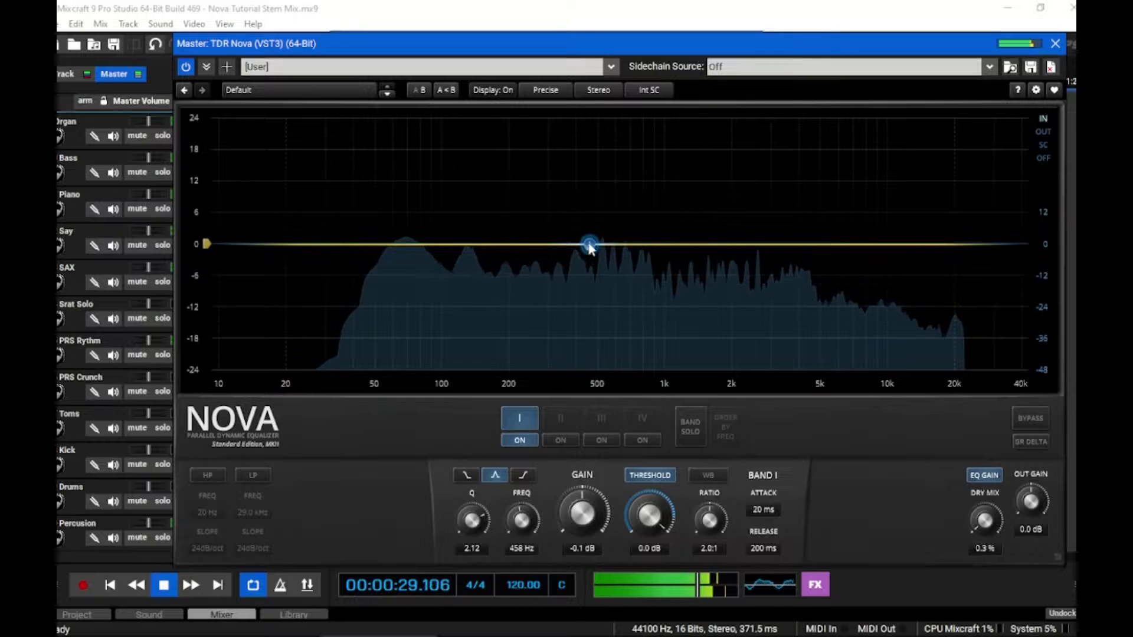
Boost Band I to about 10.6 dB at 1198 Hz and switch between states A and B to compare EQ settings.
left_click_drag(590, 244, 682, 189)
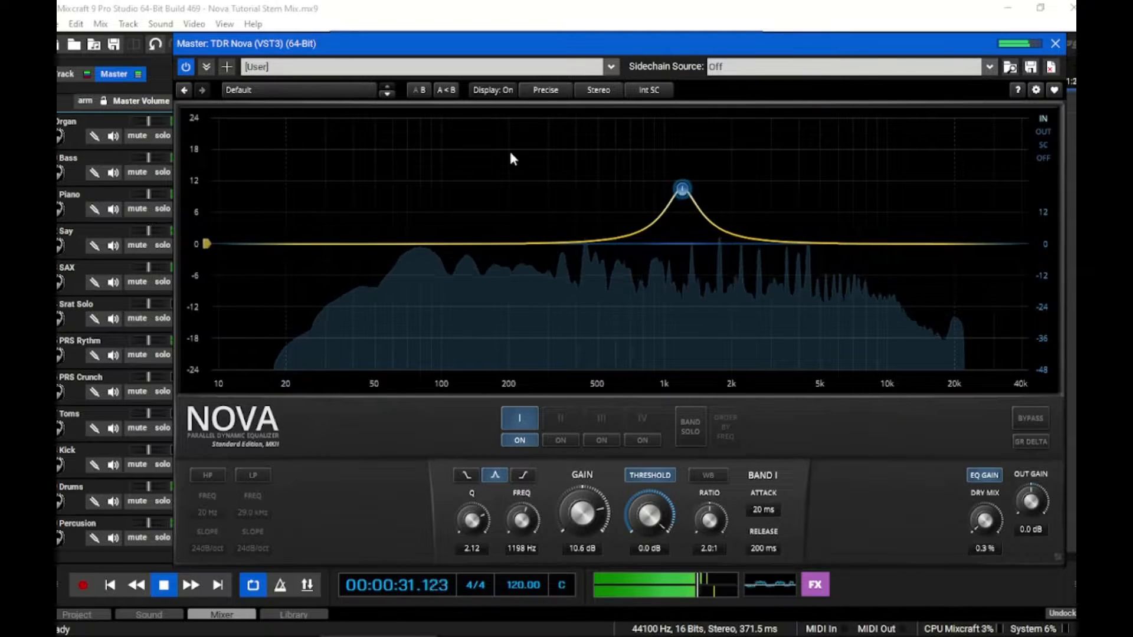
left_click(420, 90)
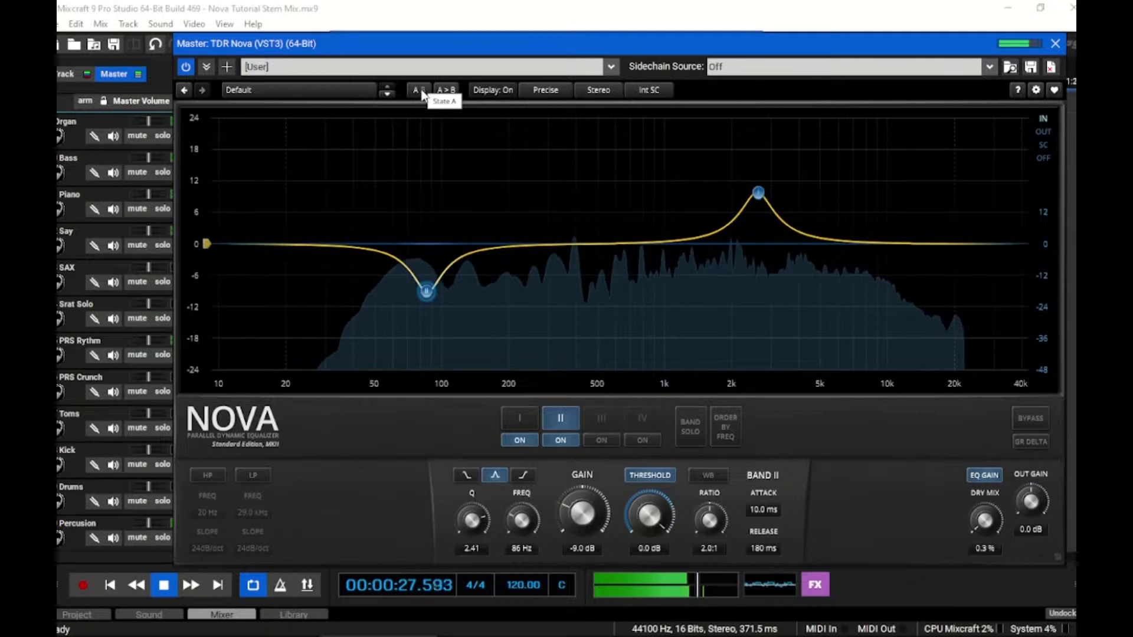
left_click(423, 92)
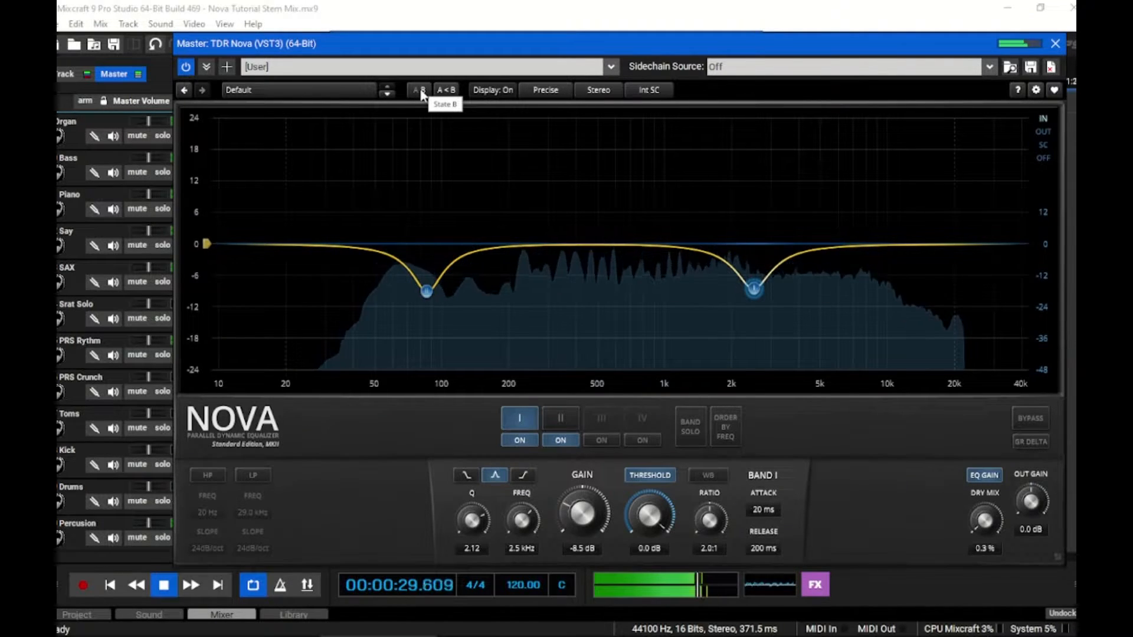
left_click(421, 92)
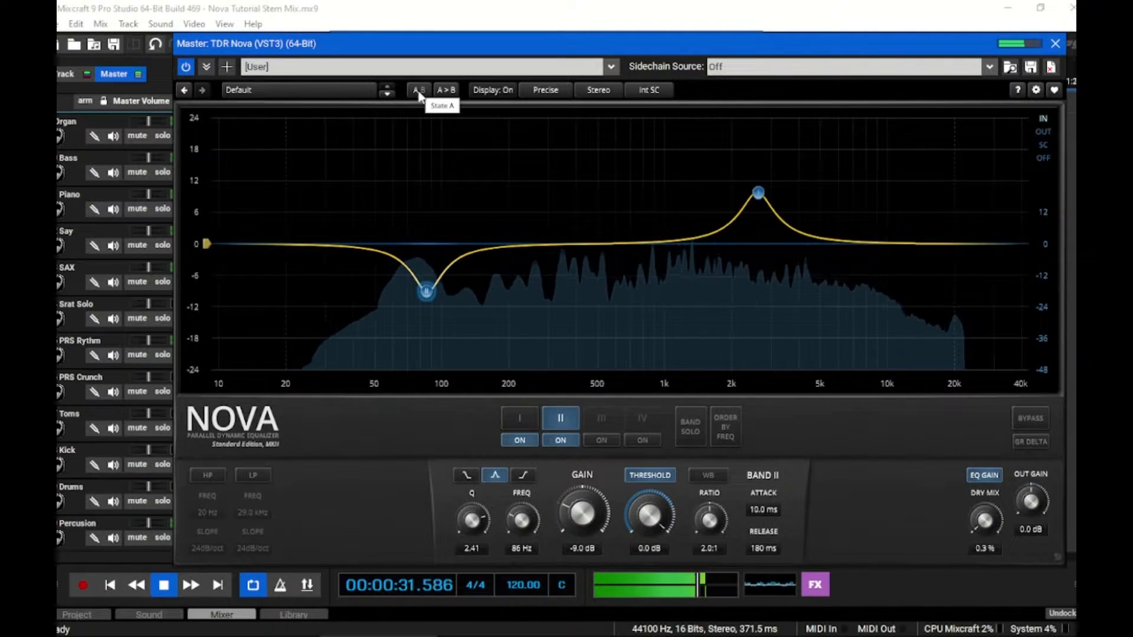
Switch to the other A/B state and cut one band to -18.0 dB near 2.7 kHz and band III to -18.0 dB at 7.6 kHz.
left_click(421, 93)
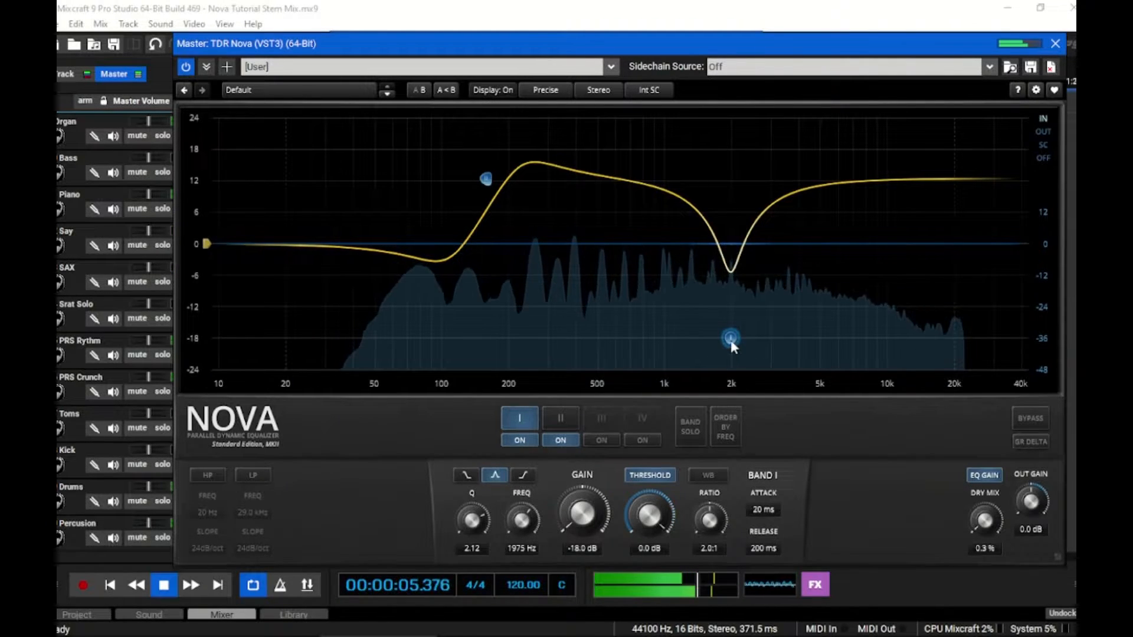
left_click_drag(731, 343, 785, 425)
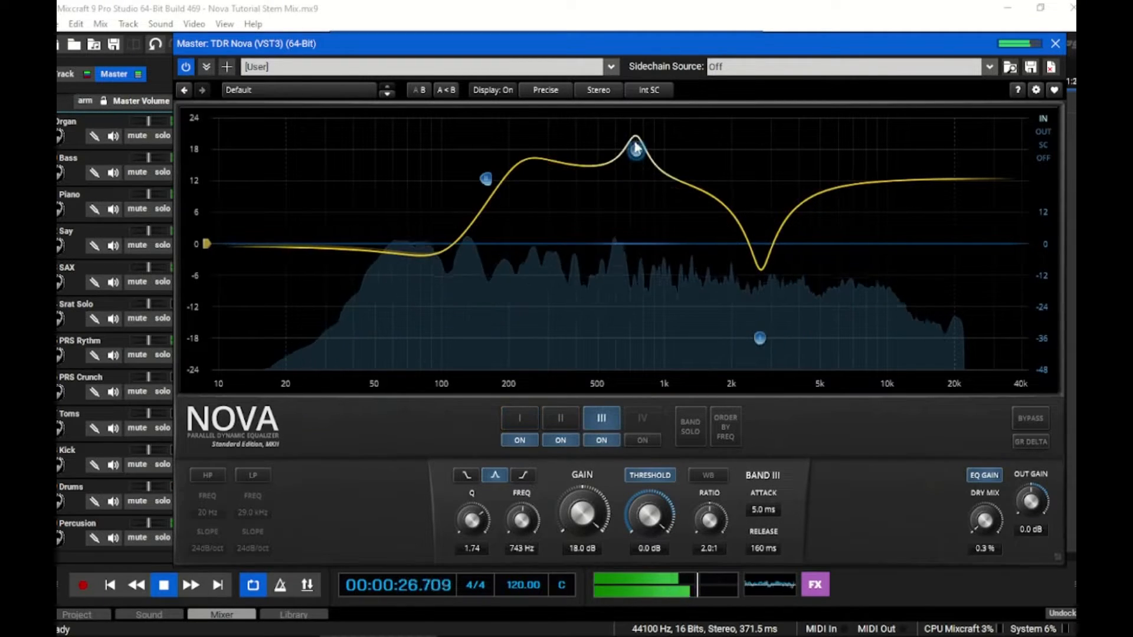
left_click_drag(636, 147, 859, 350)
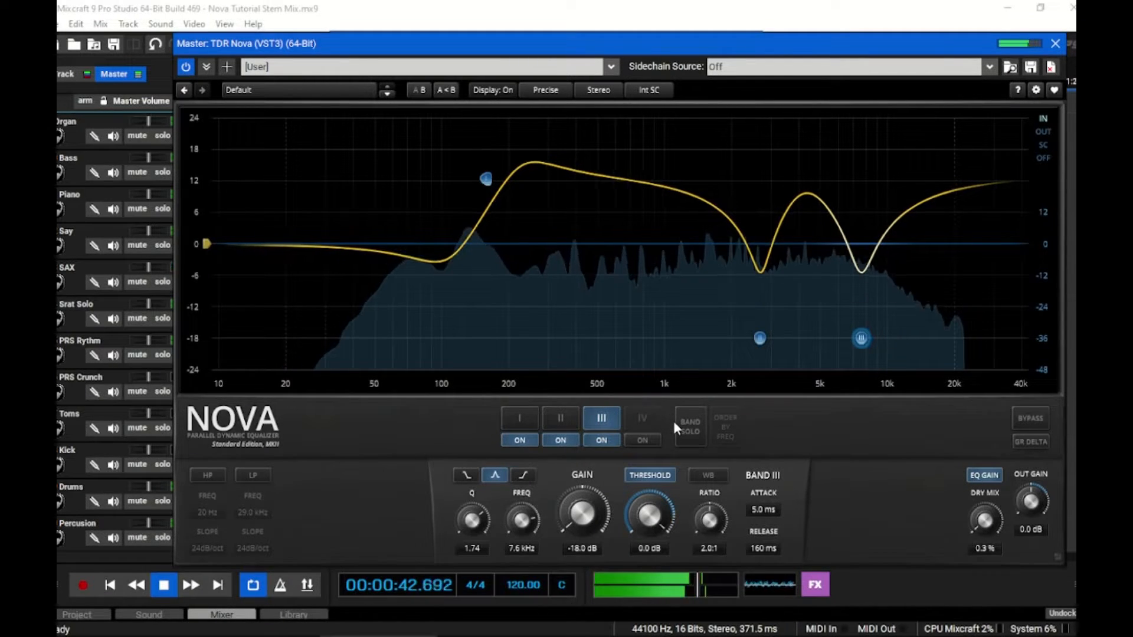
Compare the sound with bypass on and off, and try the dry mix at about 52.8% and 94.0% before returning it to 0.0%.
left_click(1026, 419)
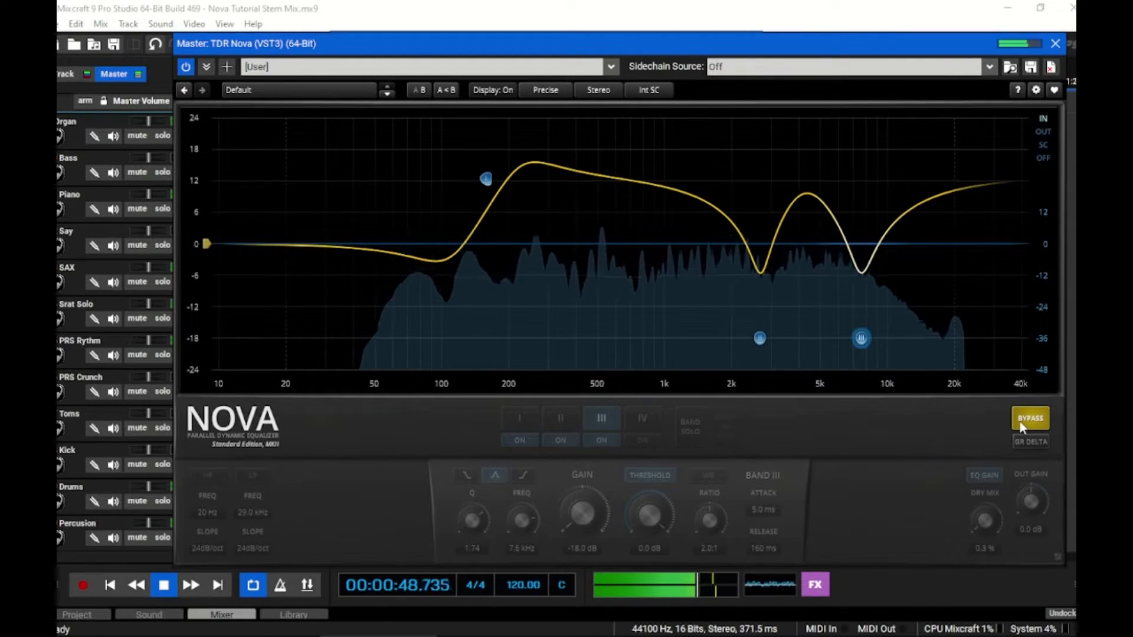
left_click(1021, 420)
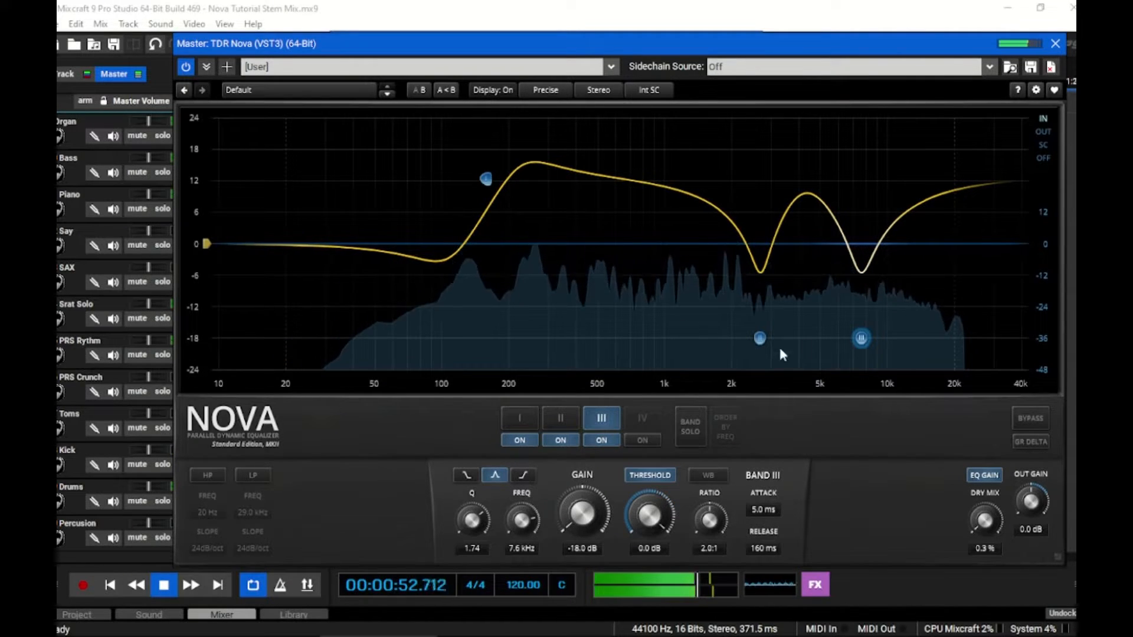
left_click_drag(992, 527, 992, 483)
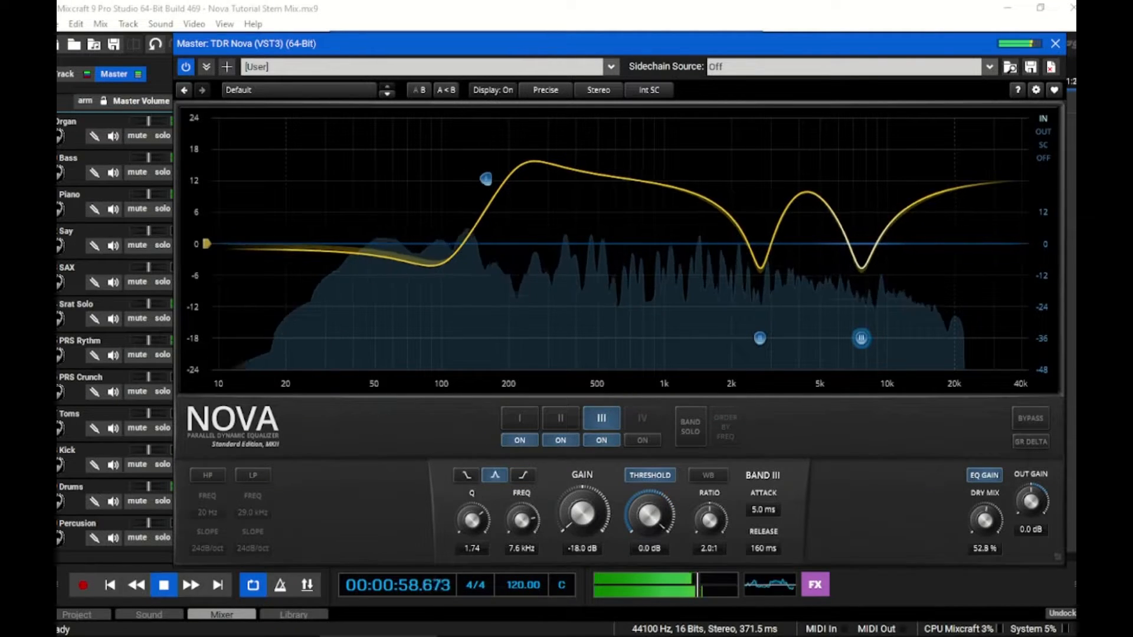
left_click_drag(985, 520, 985, 517)
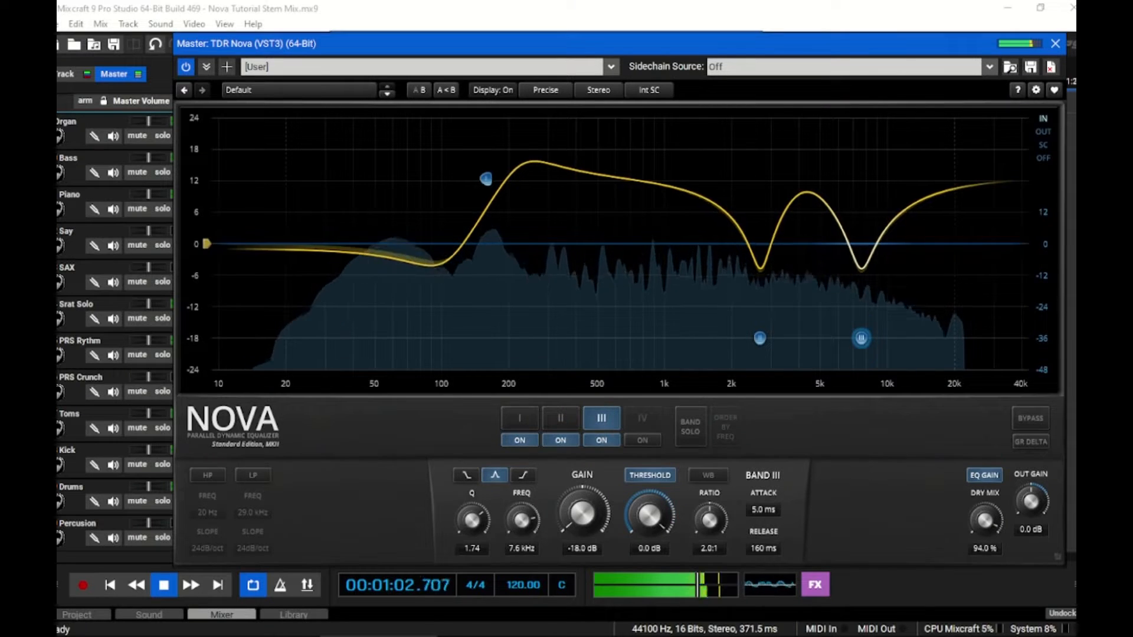
left_click_drag(984, 520, 984, 632)
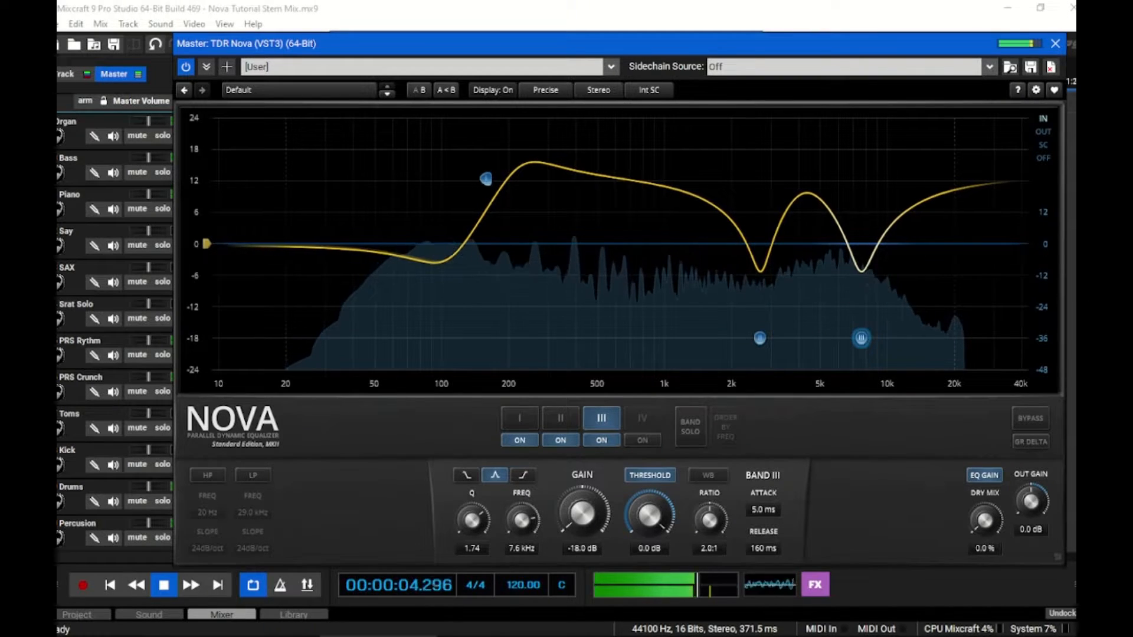
Switch off EQ bands III, I and II.
left_click(602, 440)
left_click(519, 440)
left_click(560, 440)
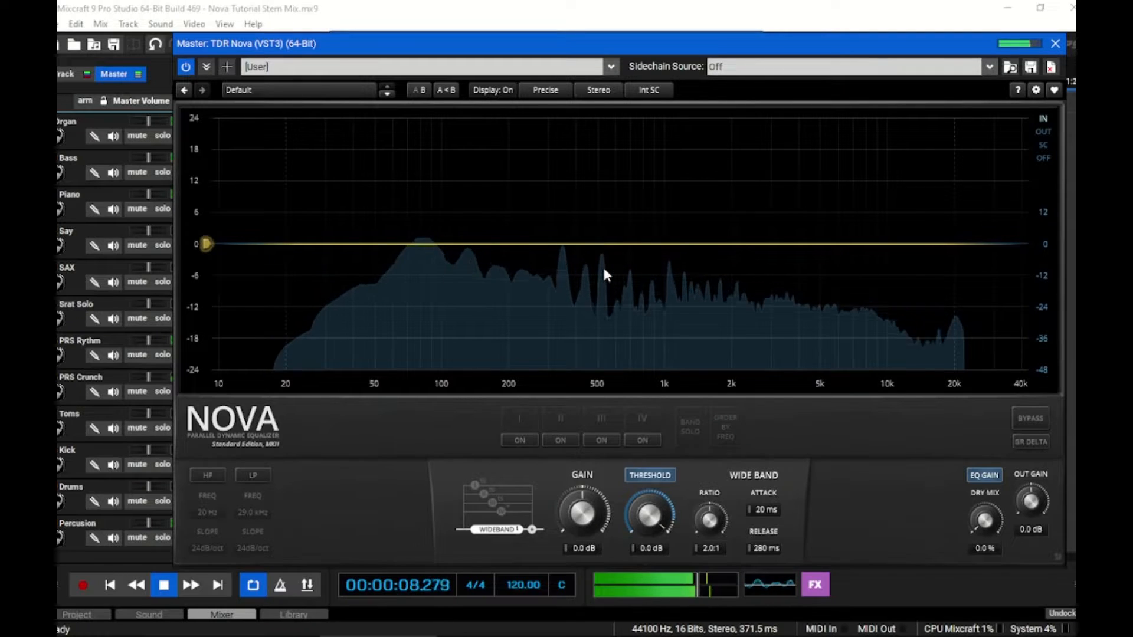
Try raising the wide band gain above 2.2 dB and reset it to 0.0 dB, and nudge the output gain.
left_click(1043, 324)
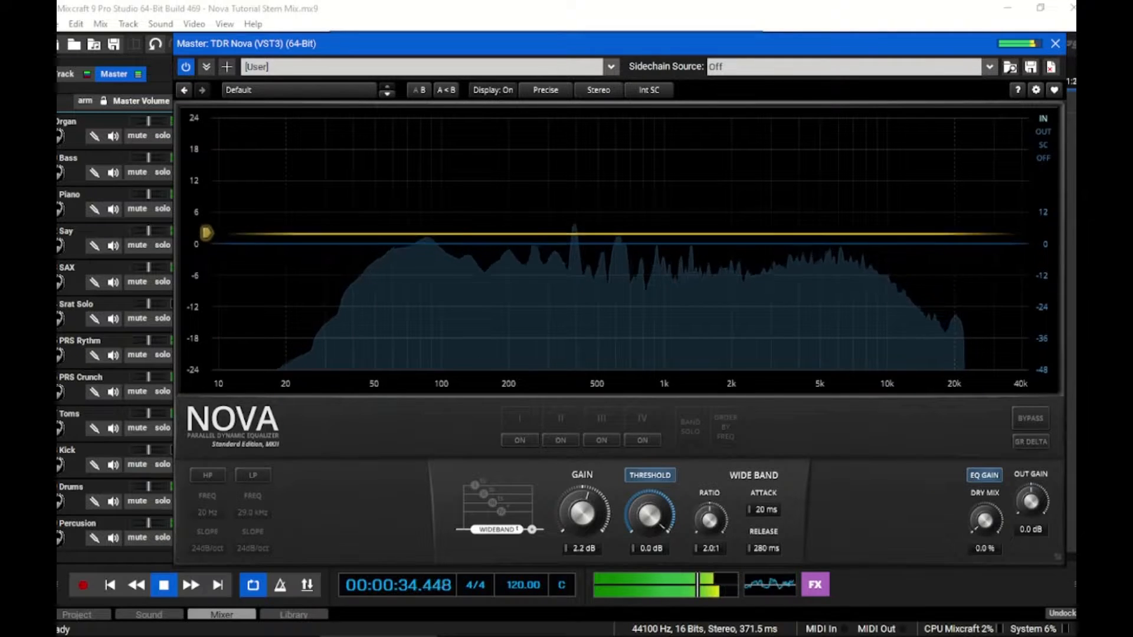
mouse_move(583, 513)
left_mouse_down()
mouse_move(583, 472)
mouse_move(583, 502)
left_mouse_up()
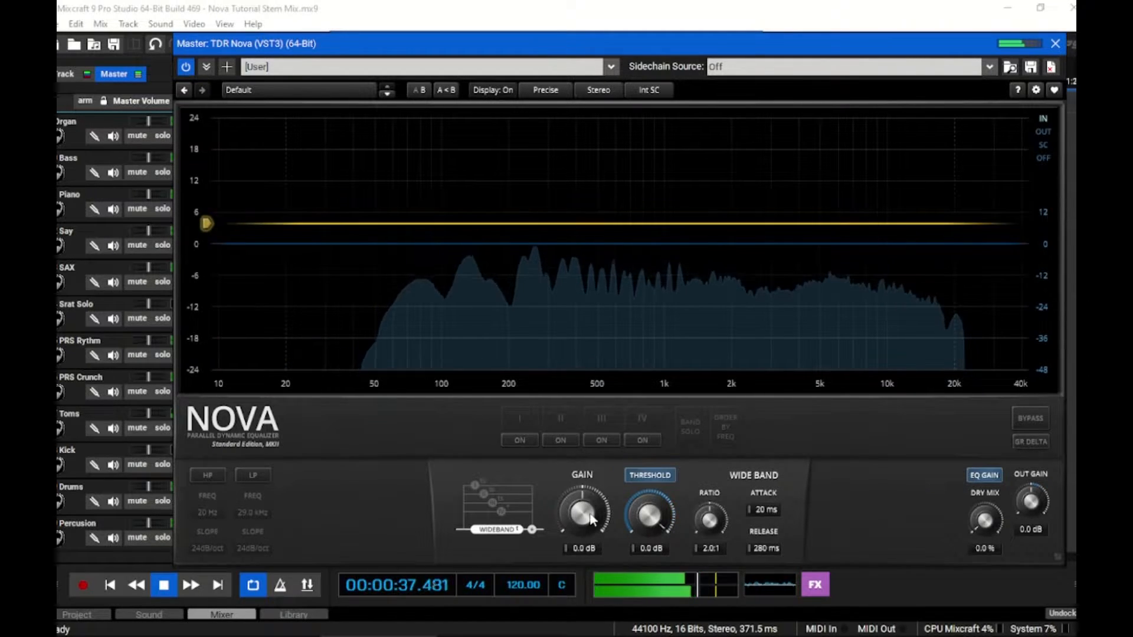
double_click(583, 514)
left_click_drag(1022, 504, 1022, 499)
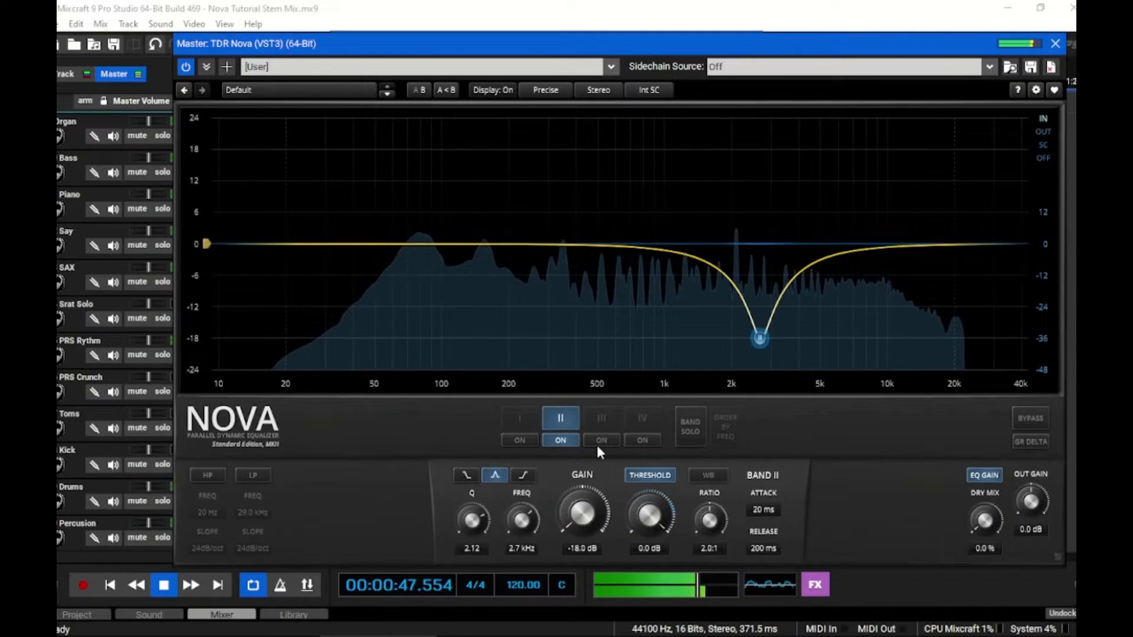
Switch on band III and move bands II and III together to a gain of about -3.5 dB, with band II at 211 Hz.
left_click(598, 441)
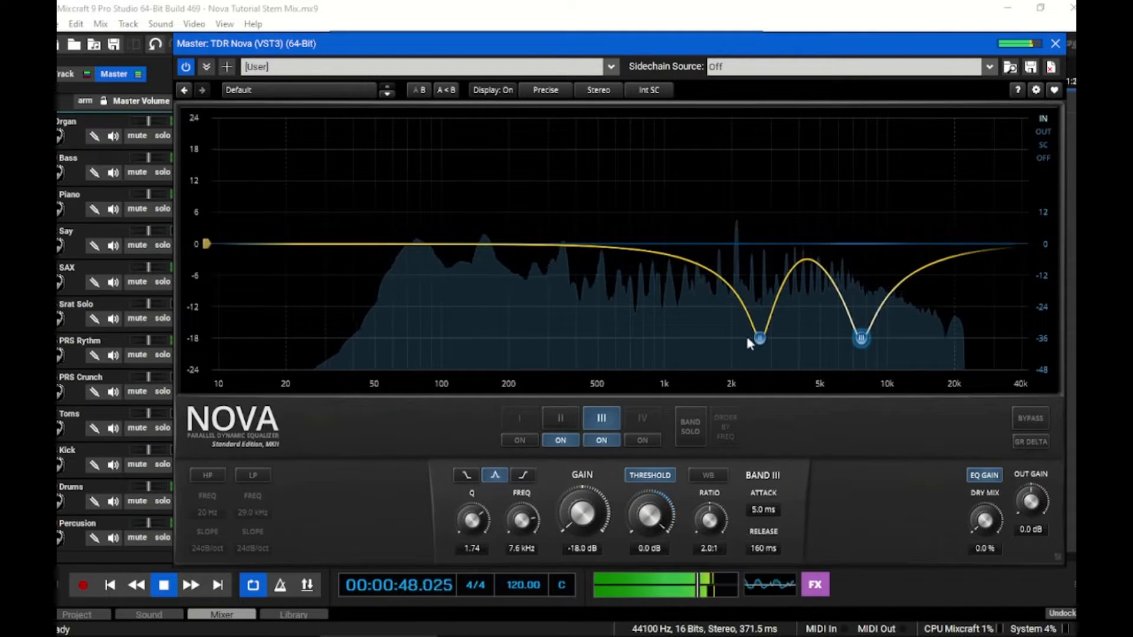
left_click_drag(739, 327, 511, 269)
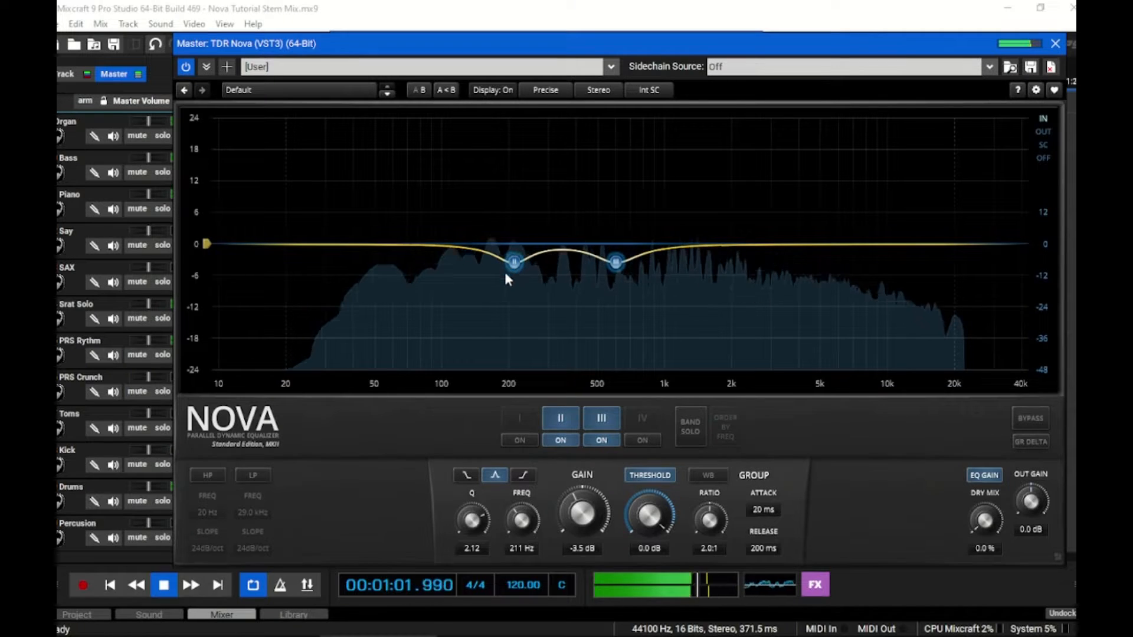
Enable the high-pass filter with a 72 dB/oct slope and sweep its cutoff to about 17 Hz.
left_click(218, 470)
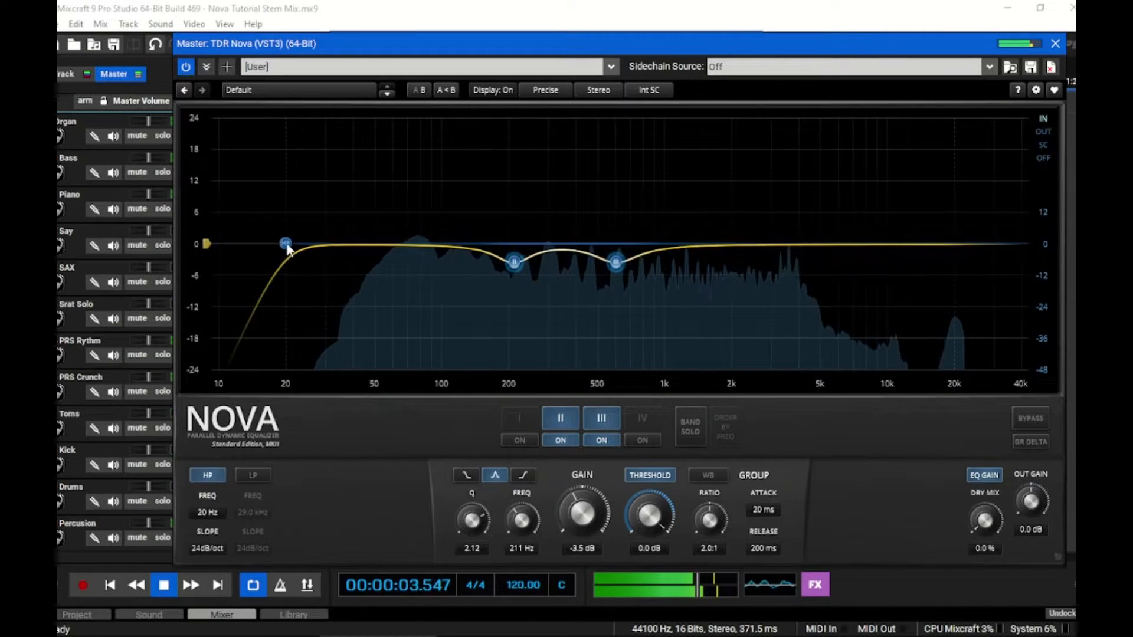
left_click(285, 242)
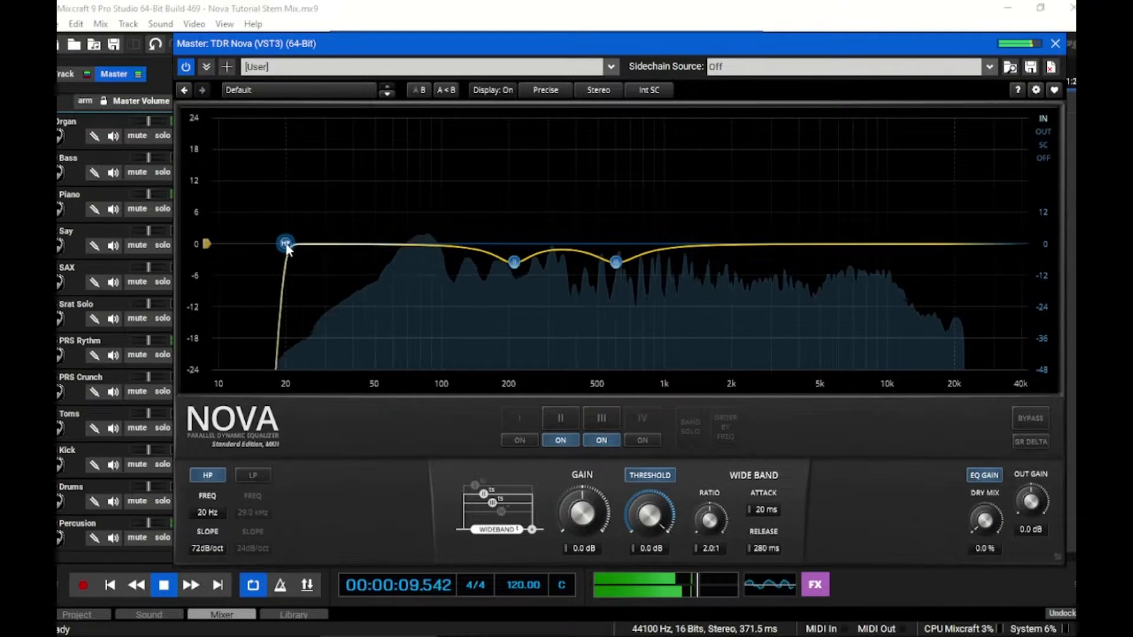
left_click_drag(307, 248, 374, 264)
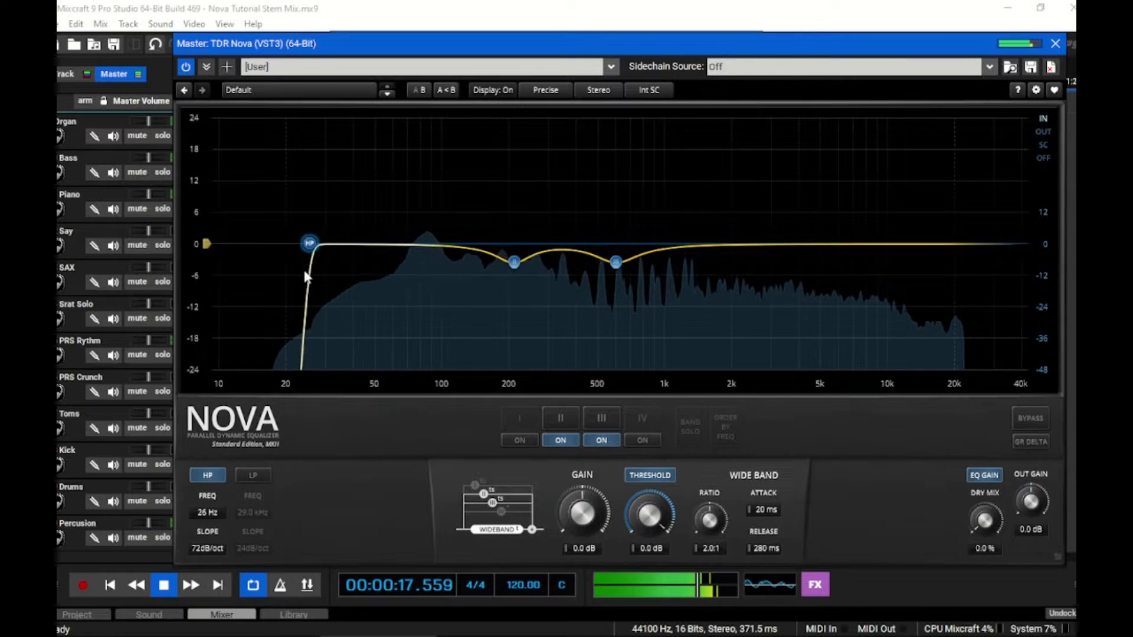
left_click_drag(306, 276, 272, 275)
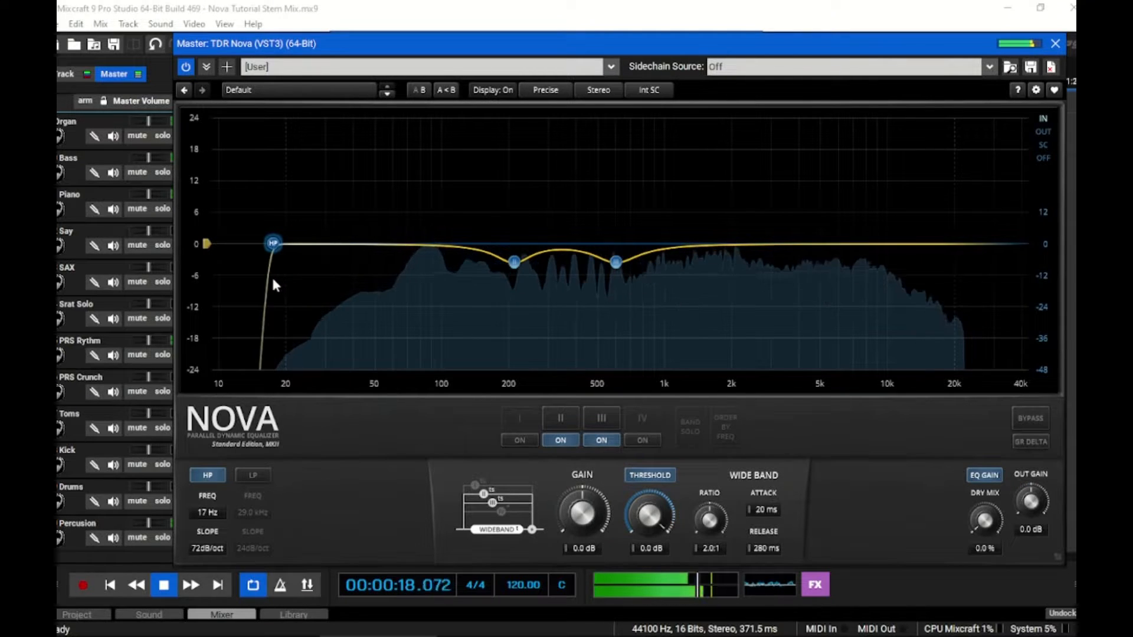
Enable the low-pass filter at about 5.1 kHz and try slopes of 72, 12 and 6 dB/oct.
left_click(251, 476)
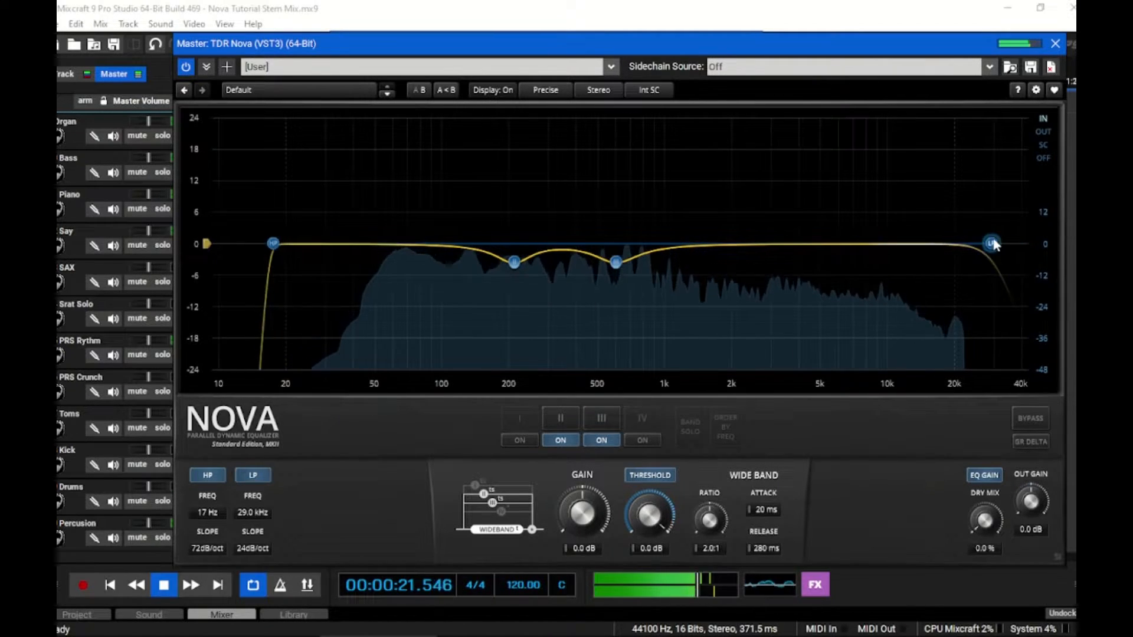
left_click_drag(994, 245, 824, 253)
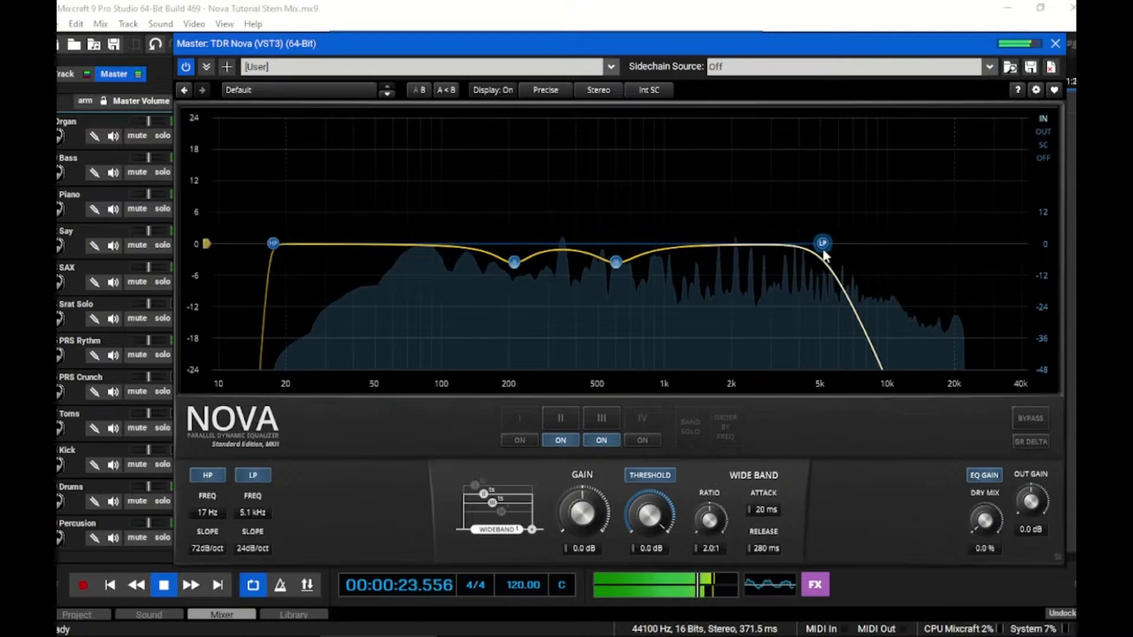
scroll(823, 253, "up", 3)
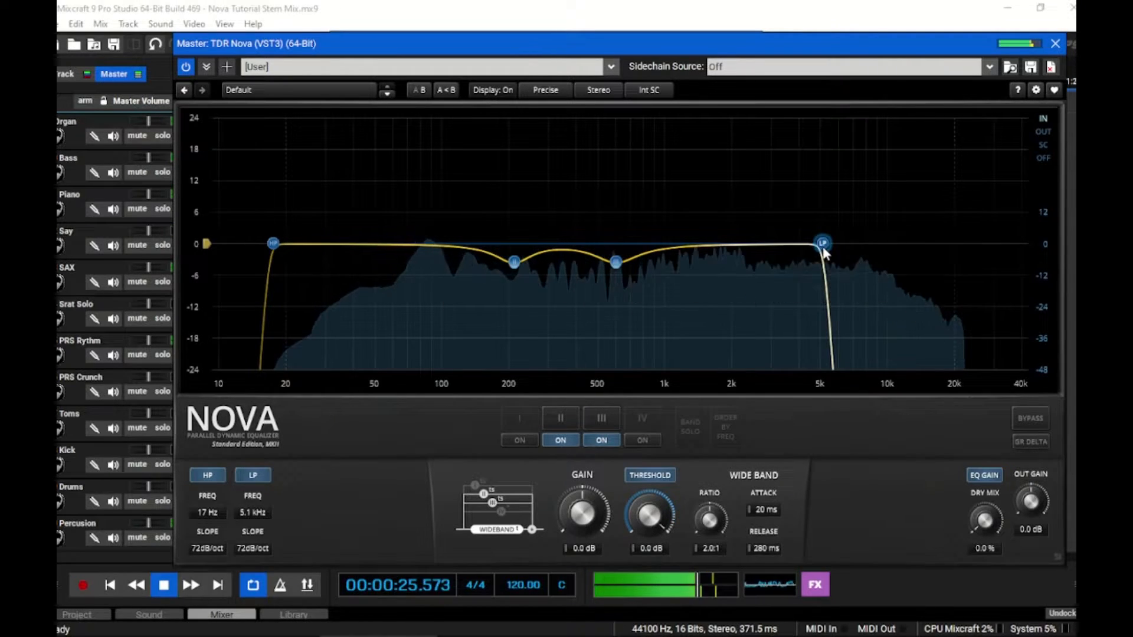
scroll(824, 253, "down", 3)
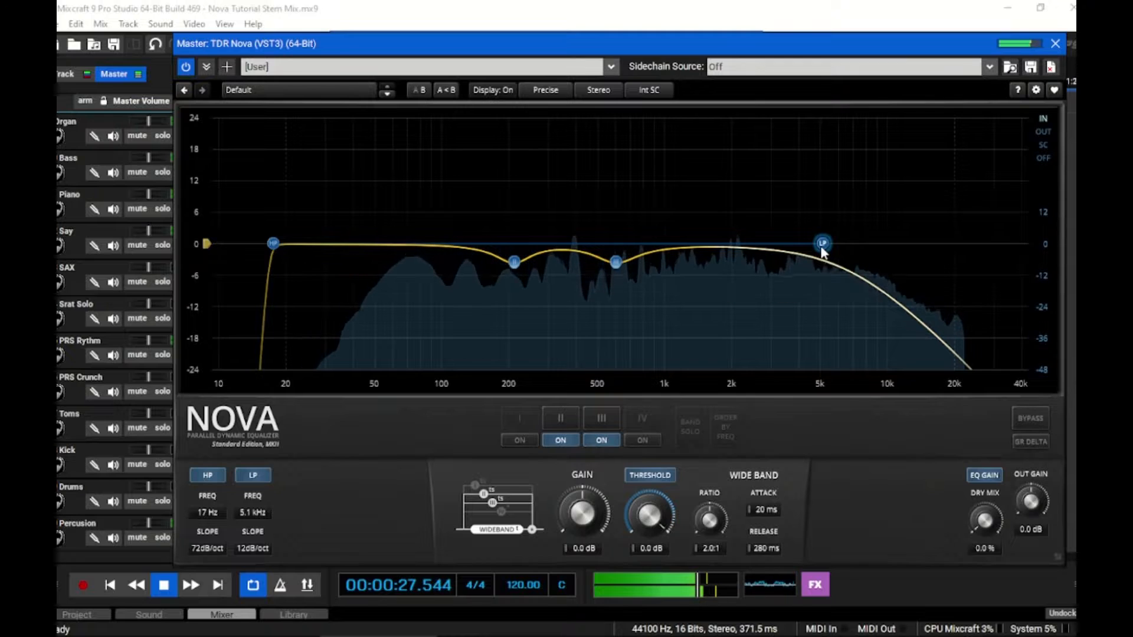
scroll(823, 252, "up", 1)
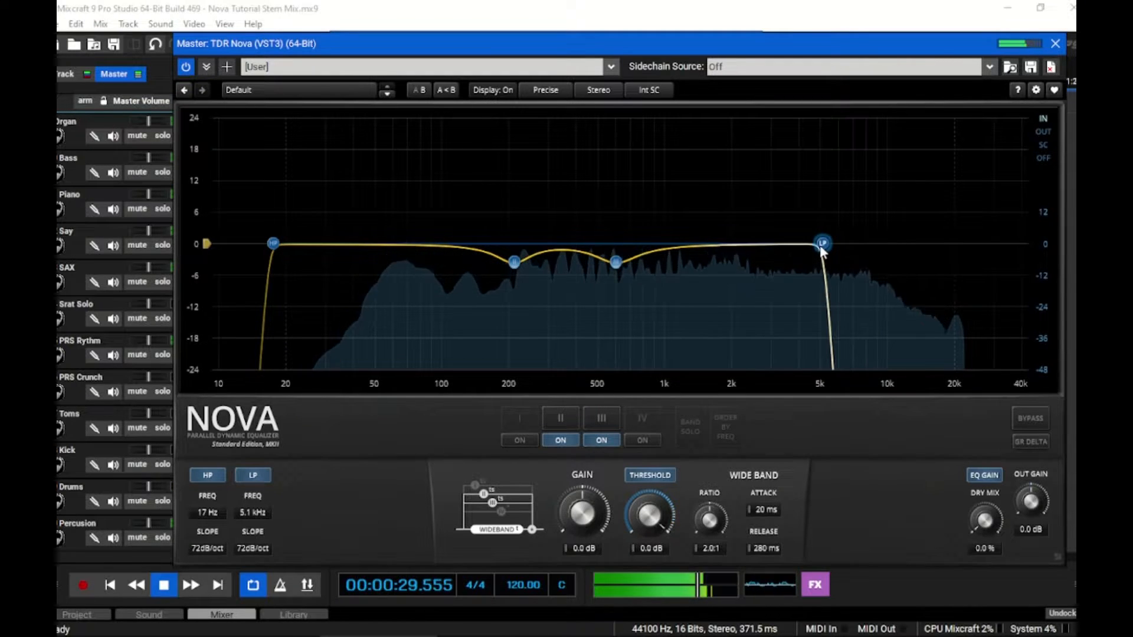
scroll(824, 252, "down", 2)
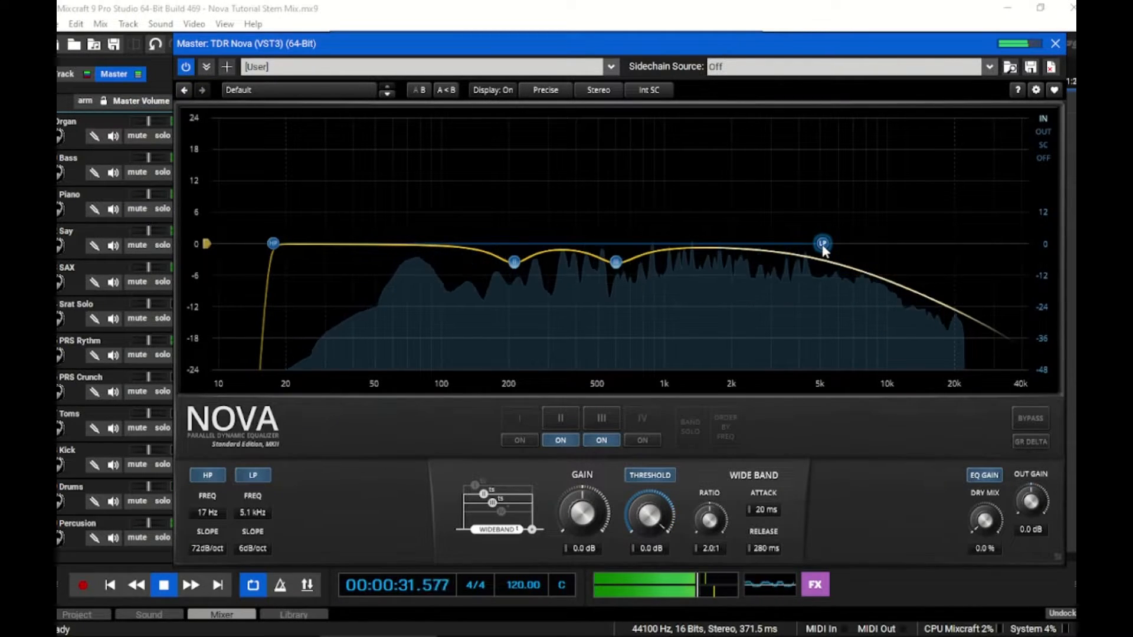
Steepen the low-pass slope back up to 72 dB/oct, and set the filter to 6 dB/oct at about 38.8 kHz.
scroll(824, 251, "up", 1)
scroll(823, 250, "up", 1)
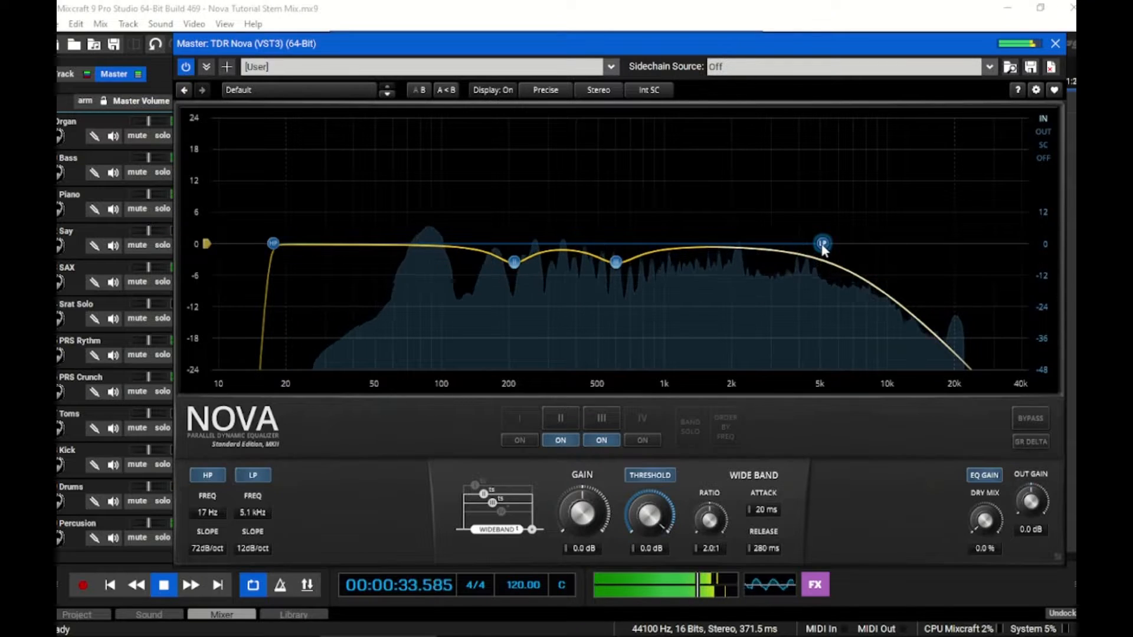
scroll(823, 251, "up", 2)
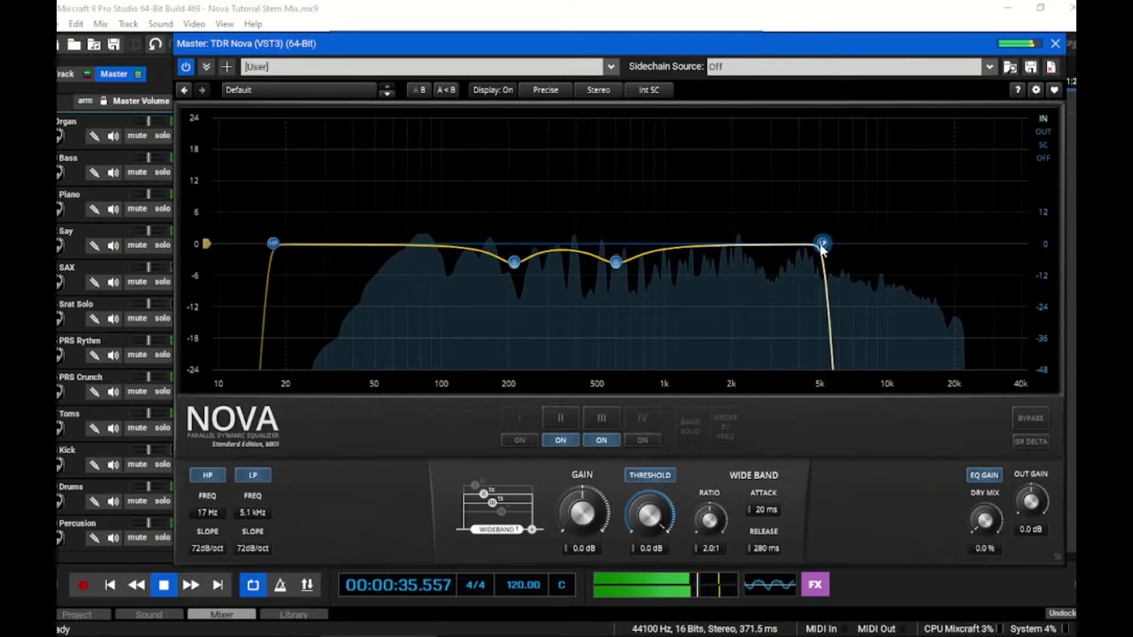
scroll(820, 248, "down", 4)
left_click_drag(820, 248, 1021, 248)
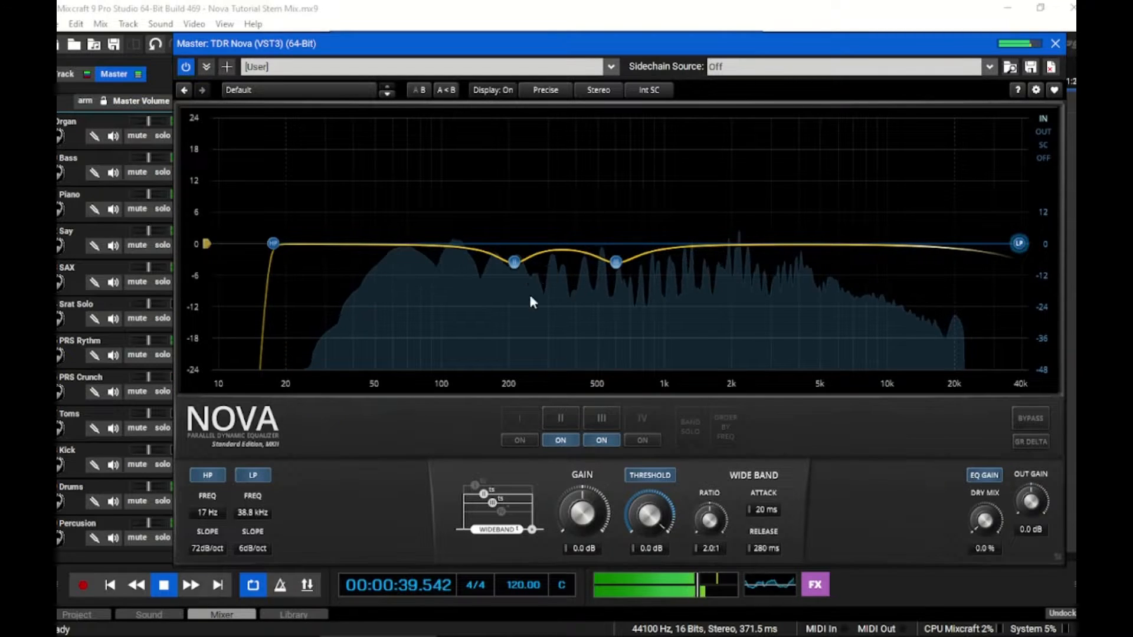
Switch on bands IV and I, and place band I at about 89 Hz with 1.5 dB gain.
left_click(644, 441)
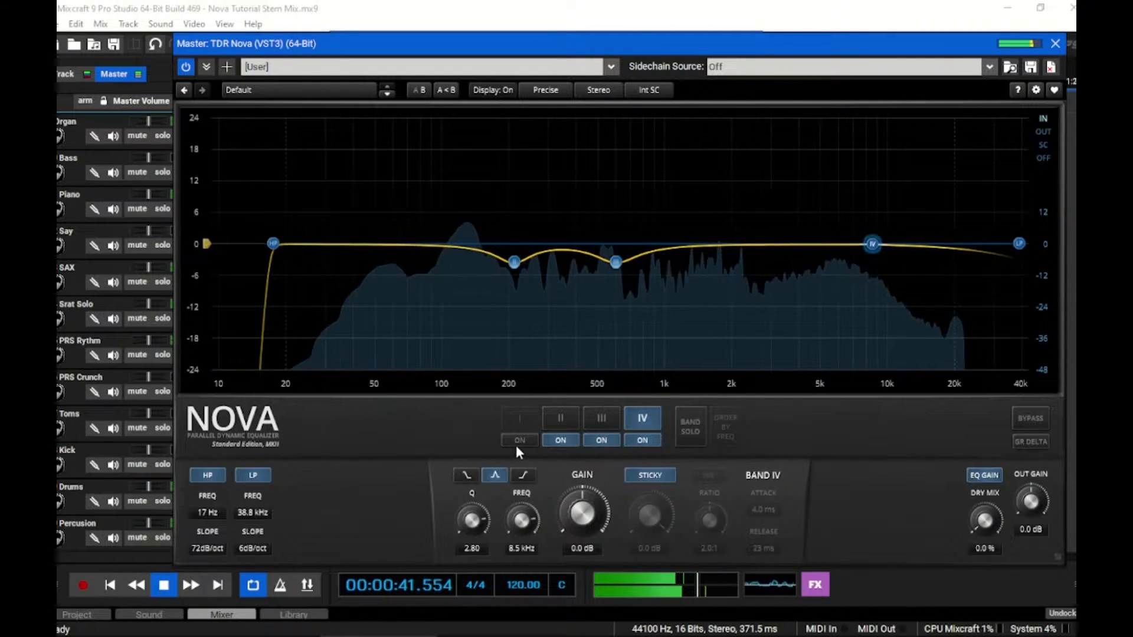
left_click(517, 444)
left_click_drag(484, 188, 423, 244)
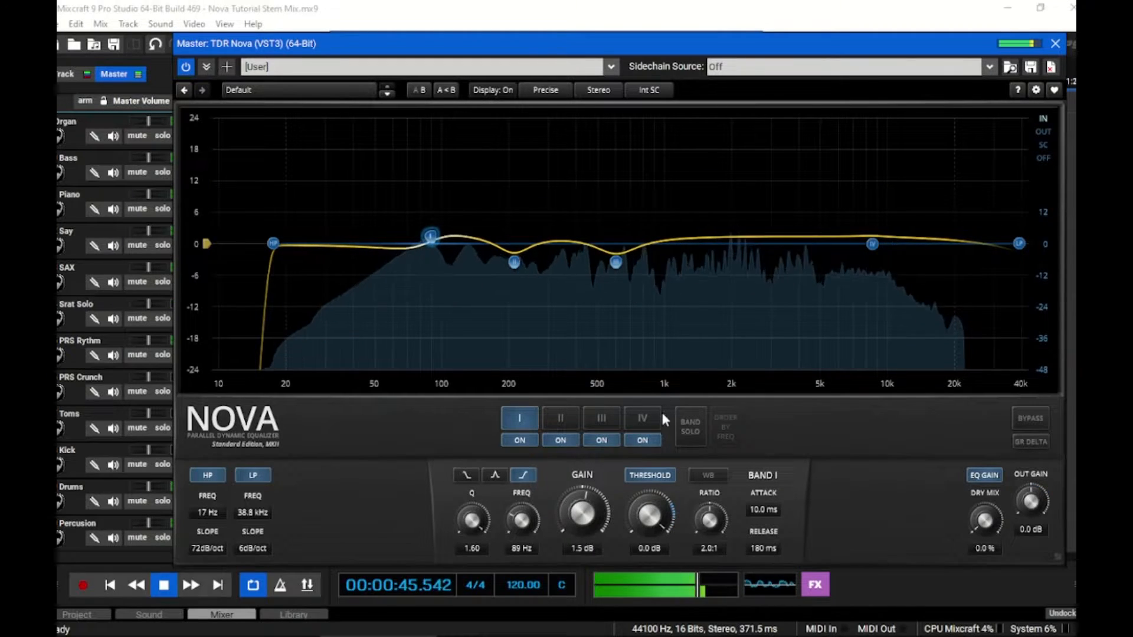
Boost band IV by about 3 dB near 6 kHz and move band II to about 6.9 dB at 1129 Hz.
left_click(642, 420)
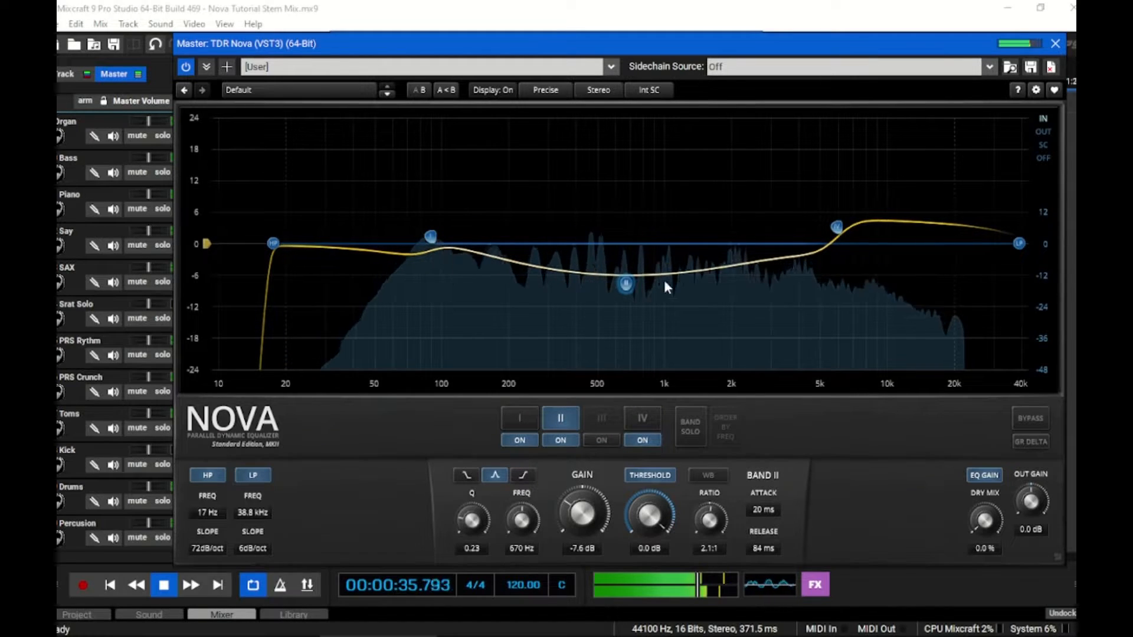
left_click_drag(628, 285, 676, 209)
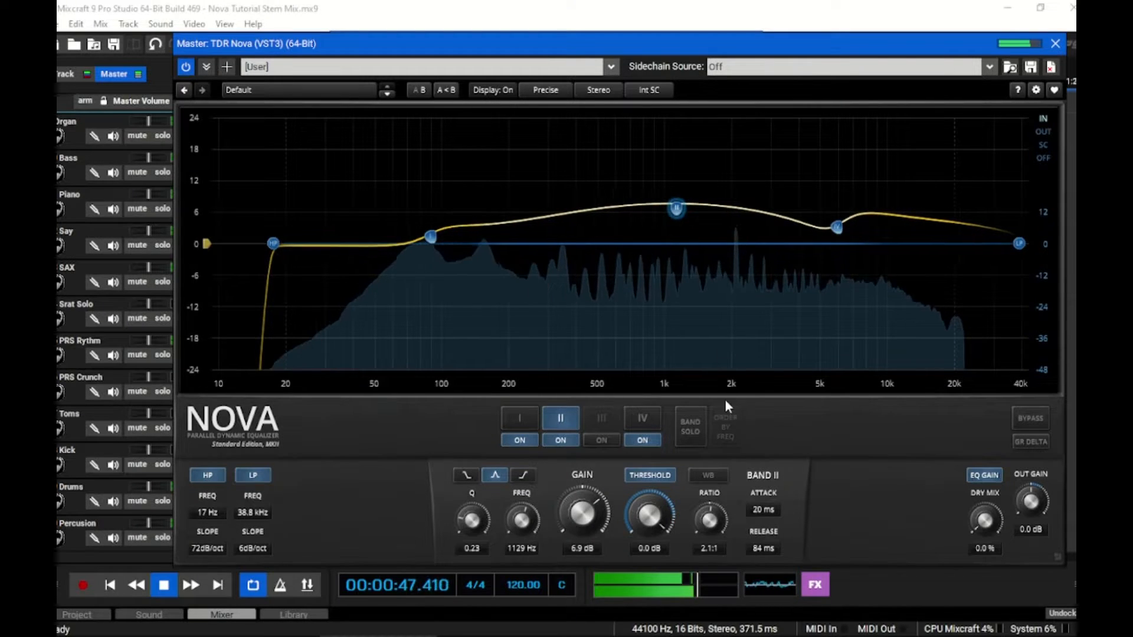
Solo band II, narrow it to a Q of about 4.24 and sweep it to about 231 Hz with 3.1 dB gain.
left_click(691, 425)
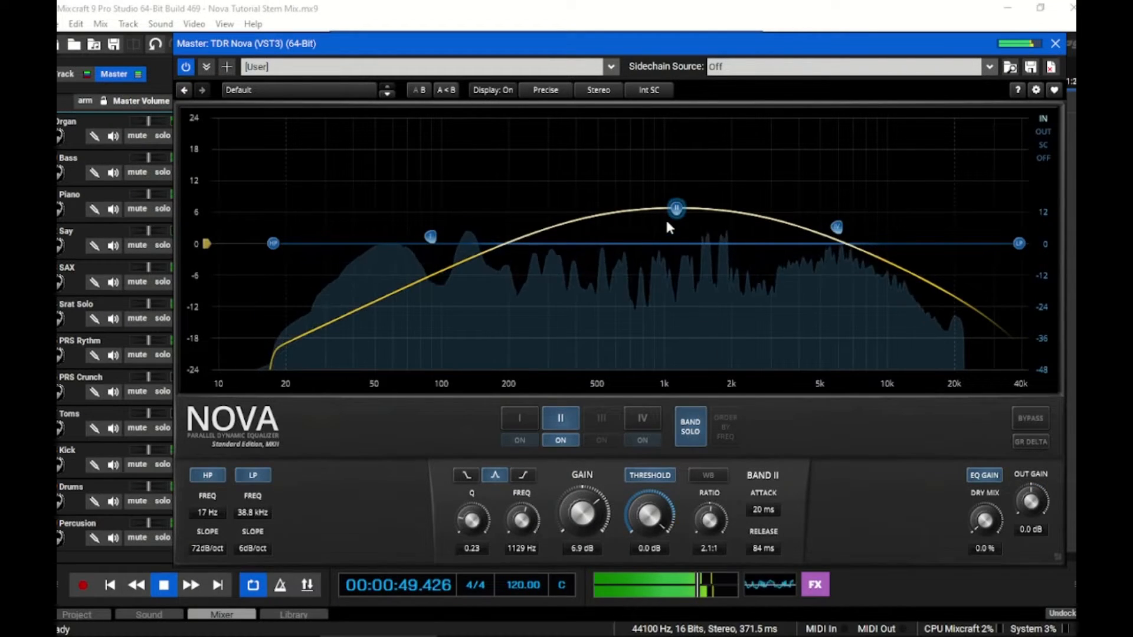
left_click_drag(671, 214, 643, 244)
scroll(643, 244, "up", 5)
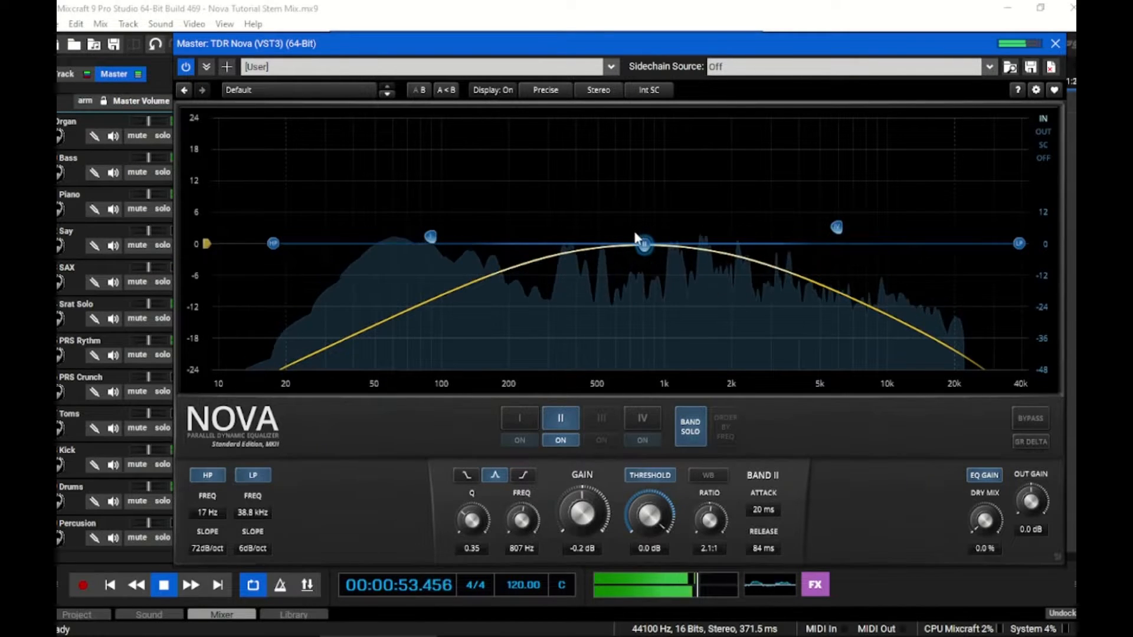
scroll(646, 247, "up", 10)
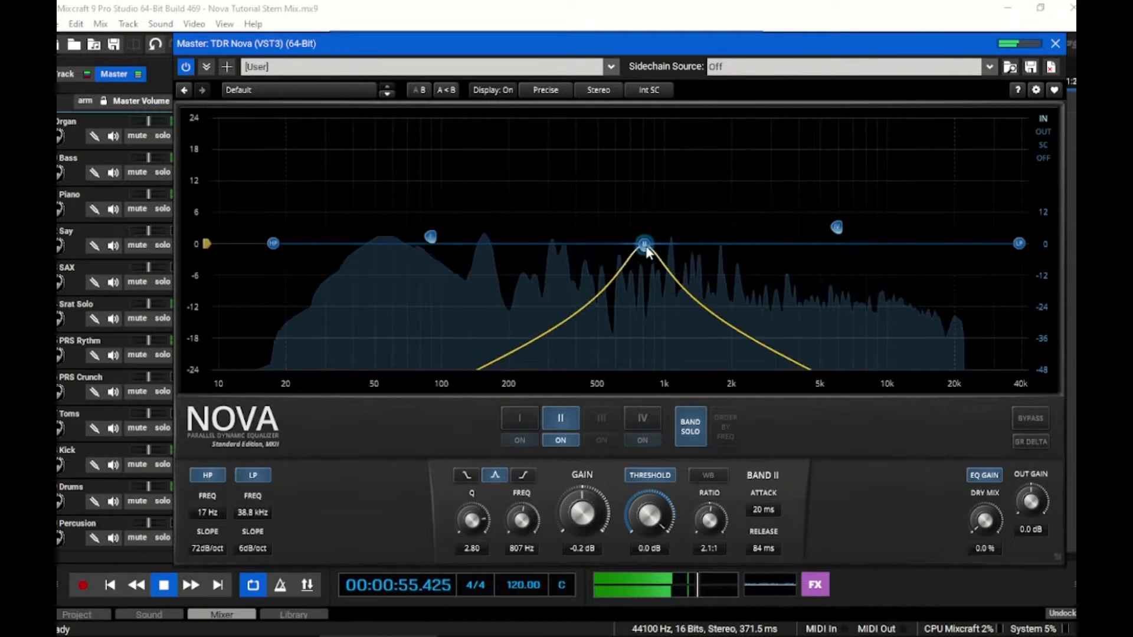
left_click_drag(646, 250, 523, 228)
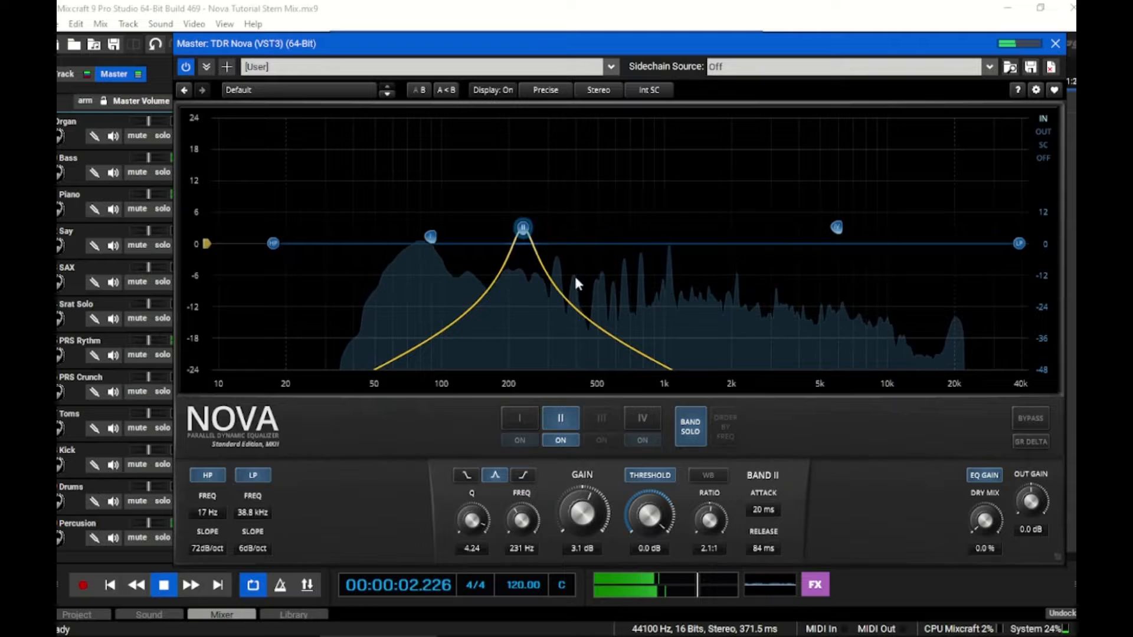
Turn off band solo and reshape band II into a wide cut of about -15.6 dB at 733 Hz with a Q of 0.35.
left_click(684, 426)
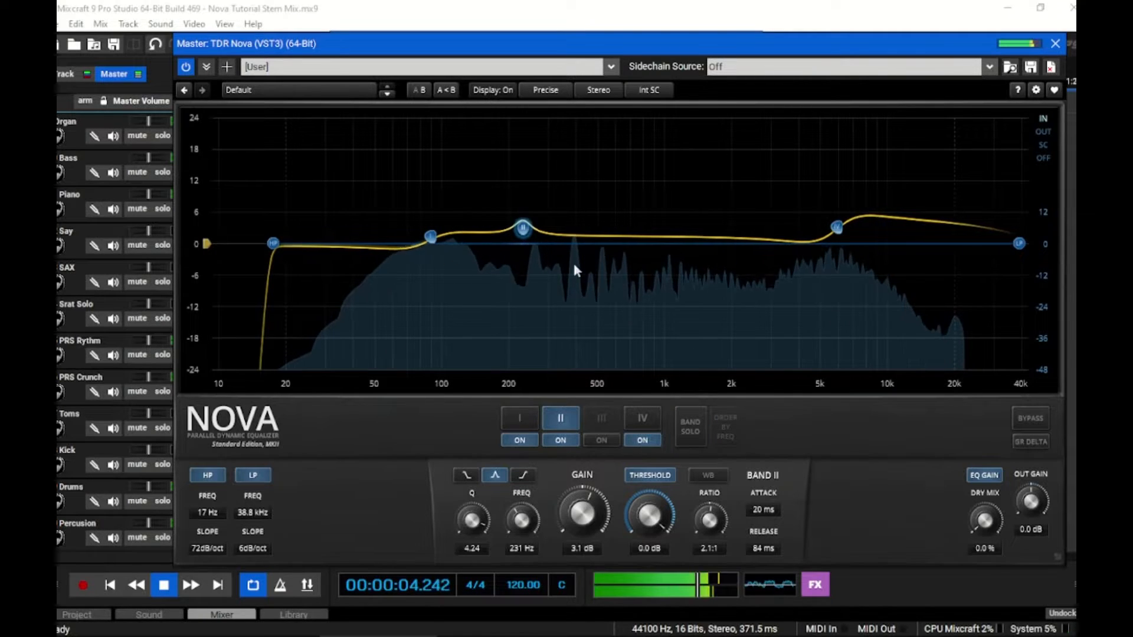
left_click_drag(546, 241, 638, 328)
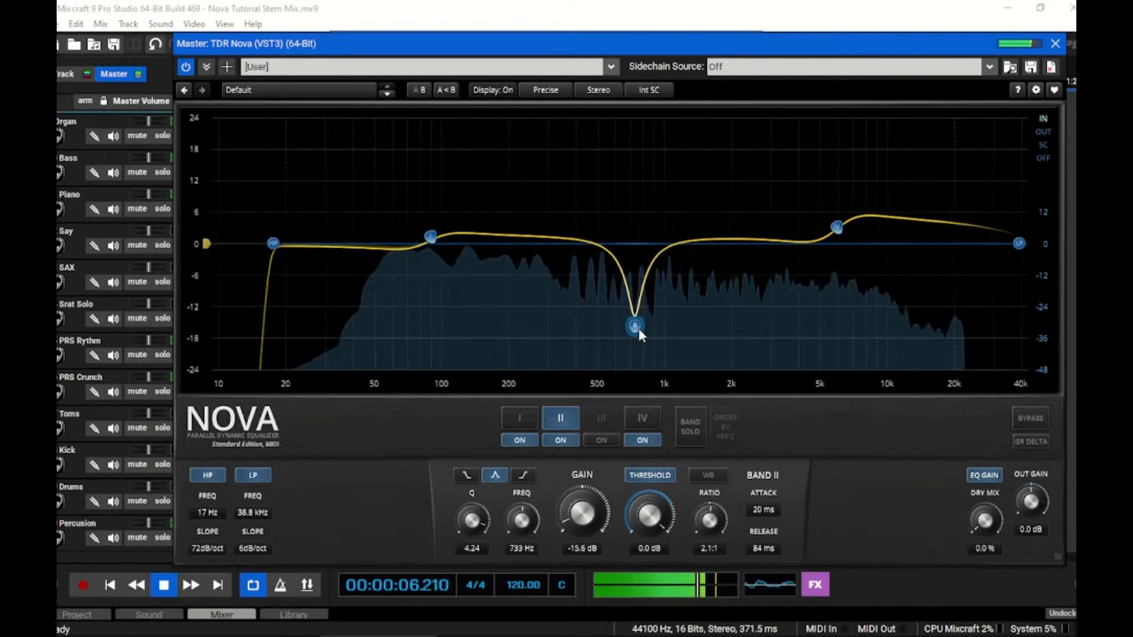
scroll(638, 334, "down", 8)
scroll(637, 335, "down", 1)
Lower band II's threshold to -27.5 dB, audition the gain-reduction delta and bring the band back to about 0 dB gain.
left_click_drag(650, 516, 650, 582)
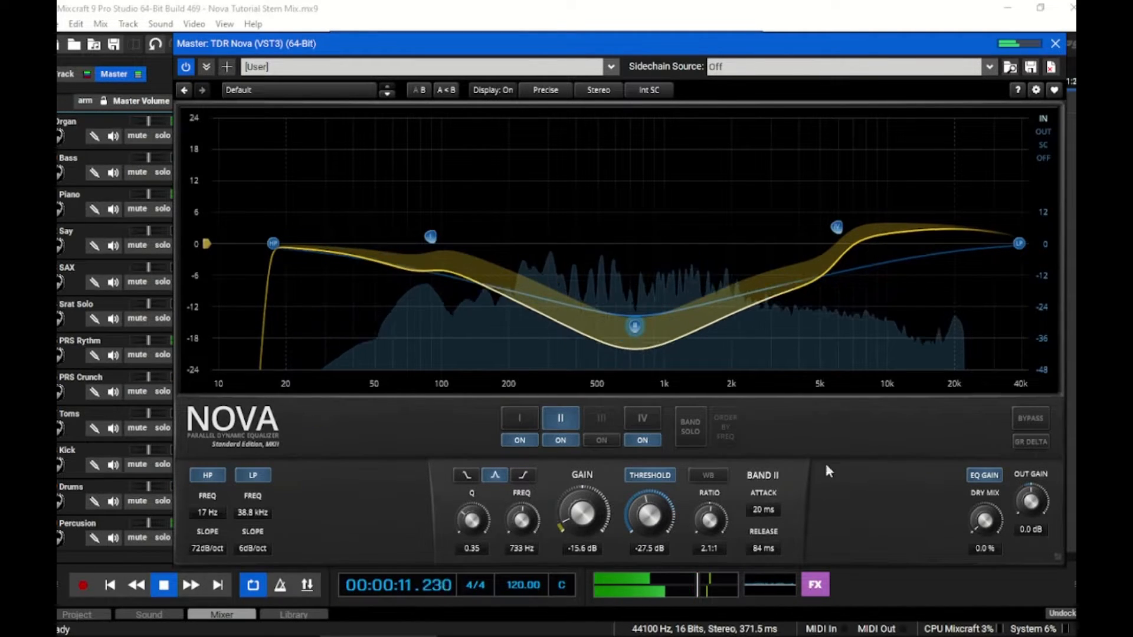
left_click(1032, 441)
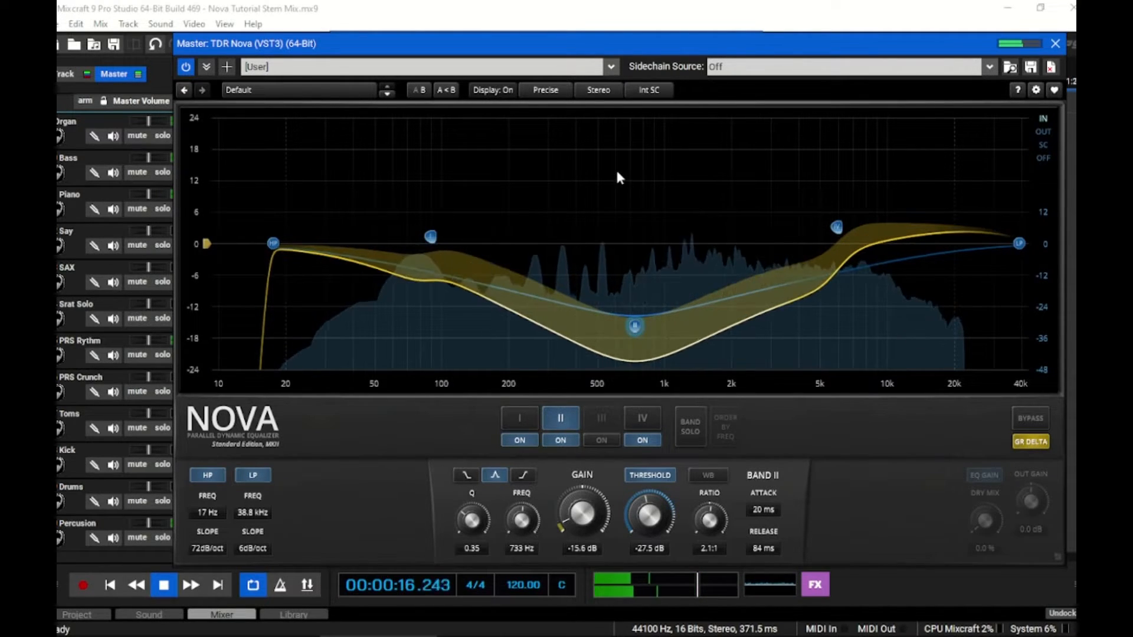
left_click_drag(634, 326, 605, 242)
left_click(1031, 441)
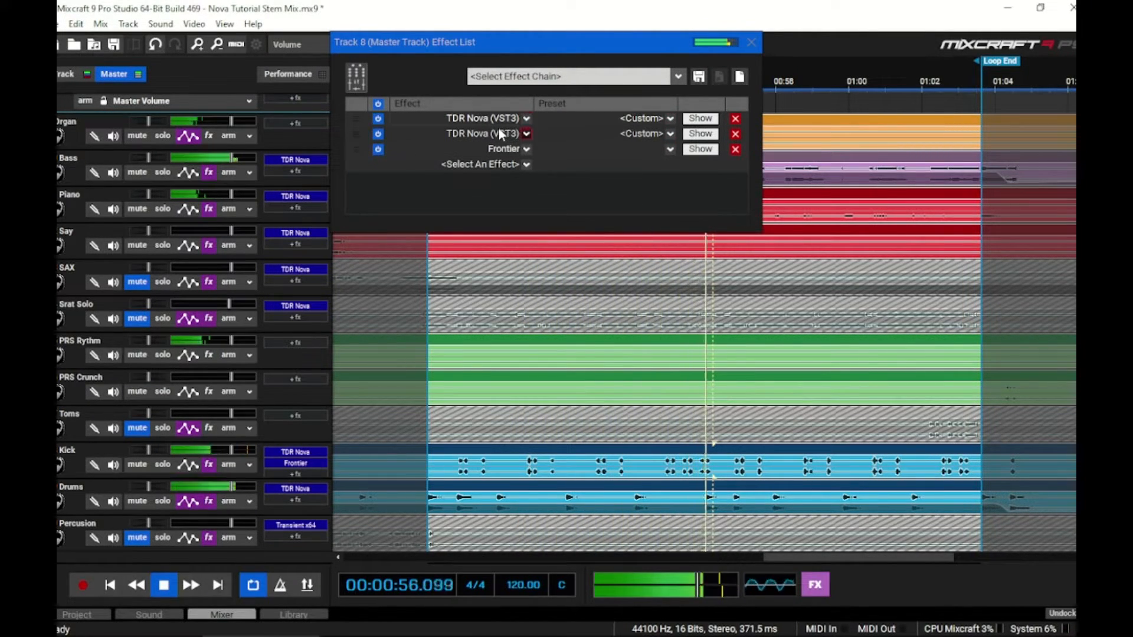
Open the first TDR Nova in the master effect list and choose Diff as its channel mode.
left_click(697, 121)
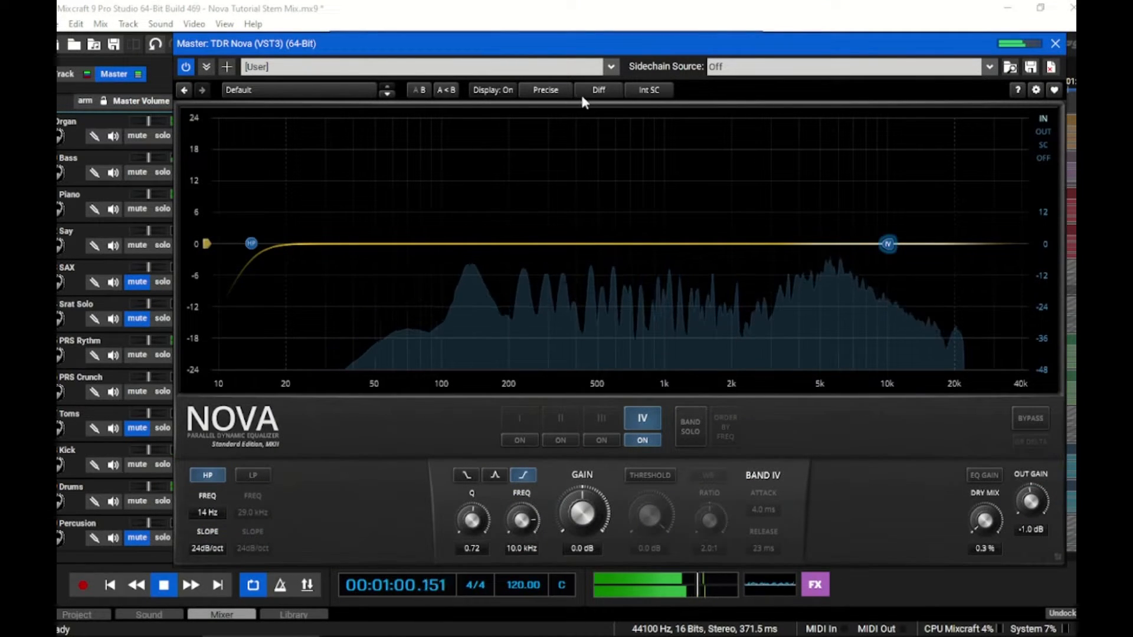
left_click(598, 90)
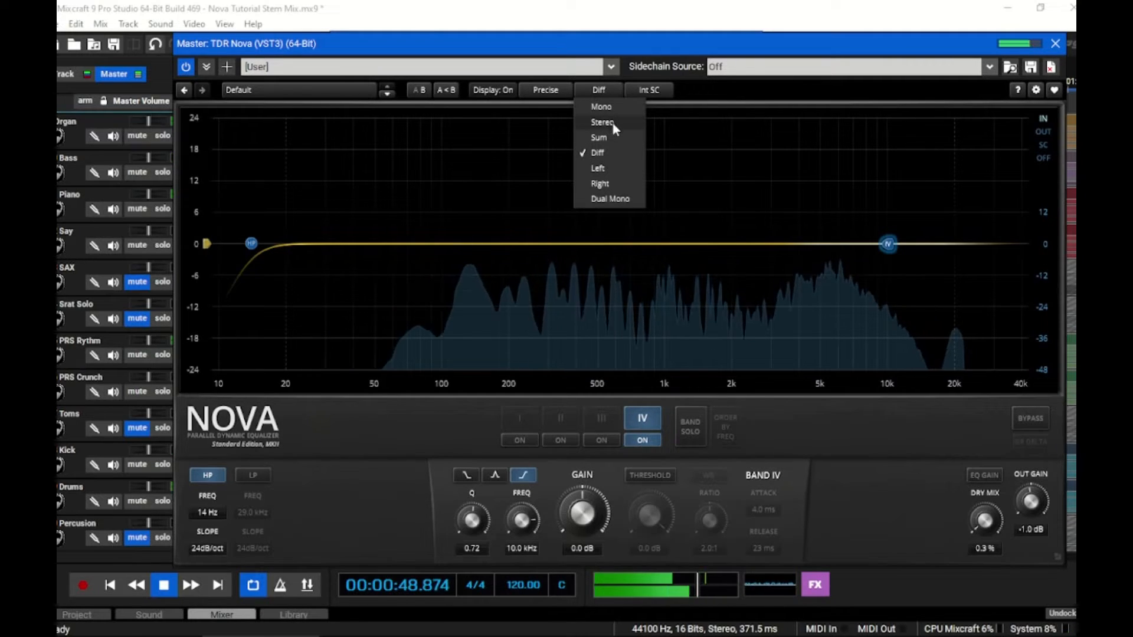
left_click(605, 152)
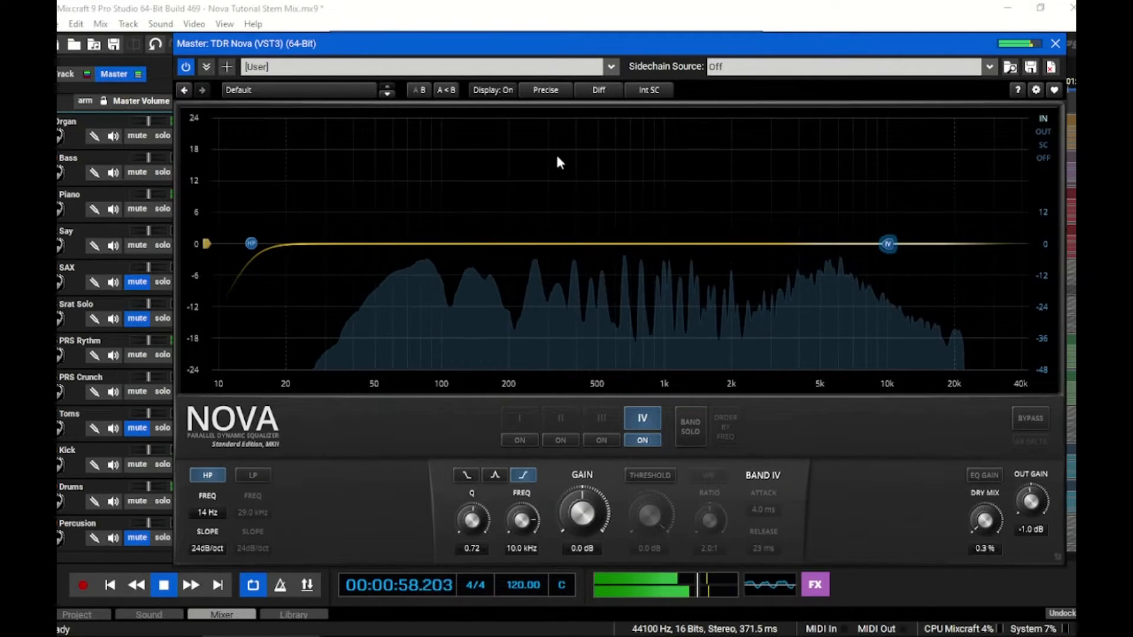
Raise the high-pass filter to about 163 Hz, boost band IV by 3.1 dB at 9.0 kHz, and close the plugin.
left_click_drag(251, 244, 480, 260)
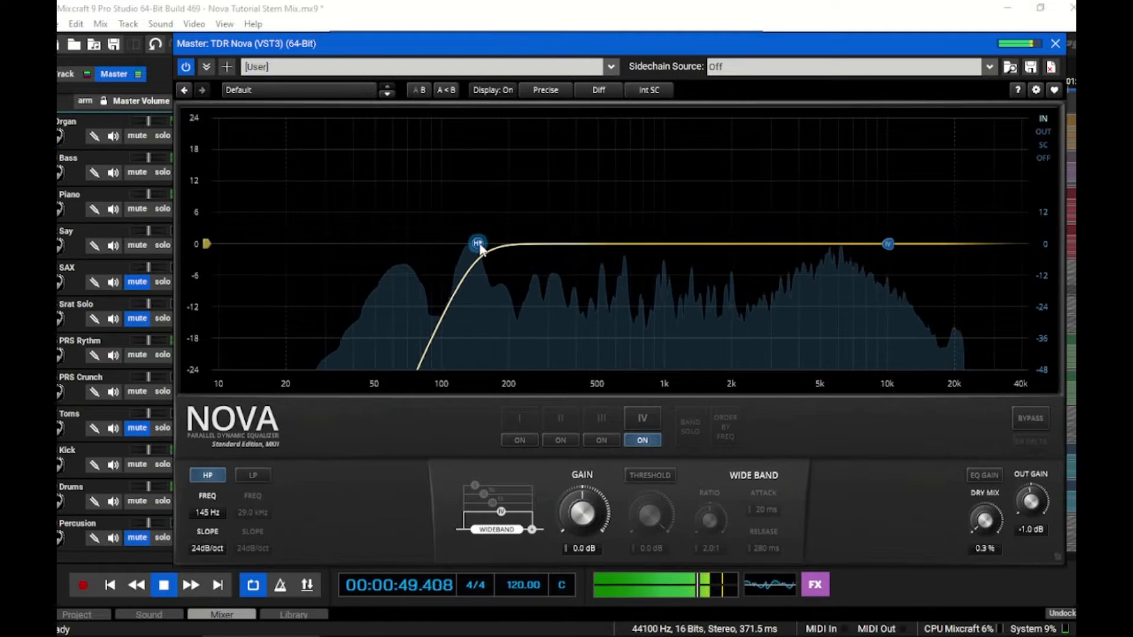
left_click_drag(481, 249, 492, 250)
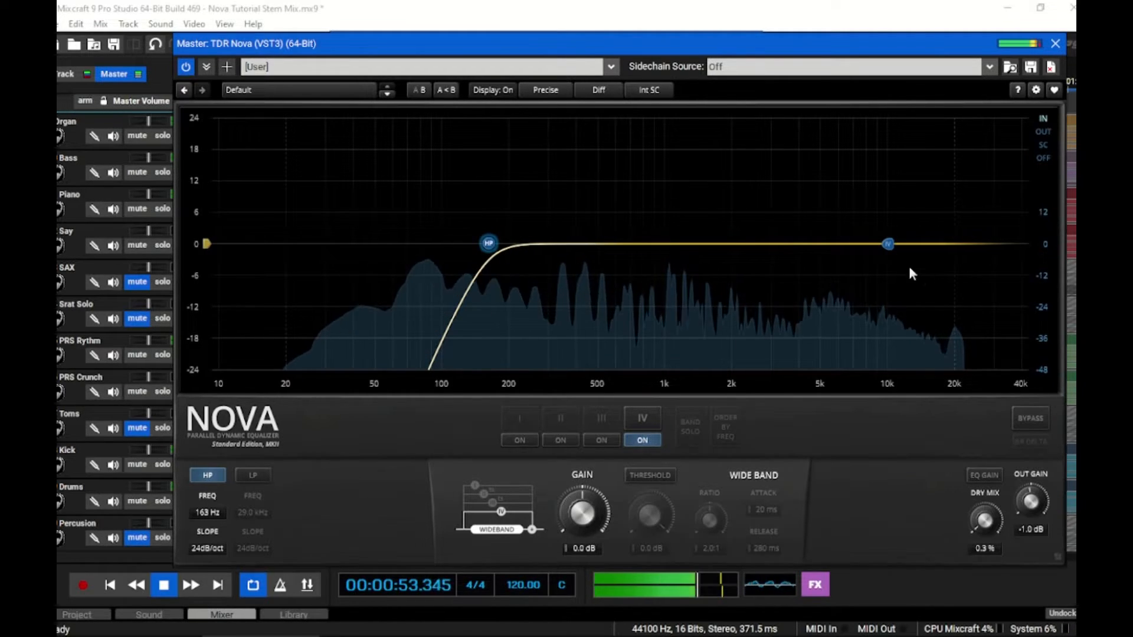
left_click_drag(891, 248, 882, 231)
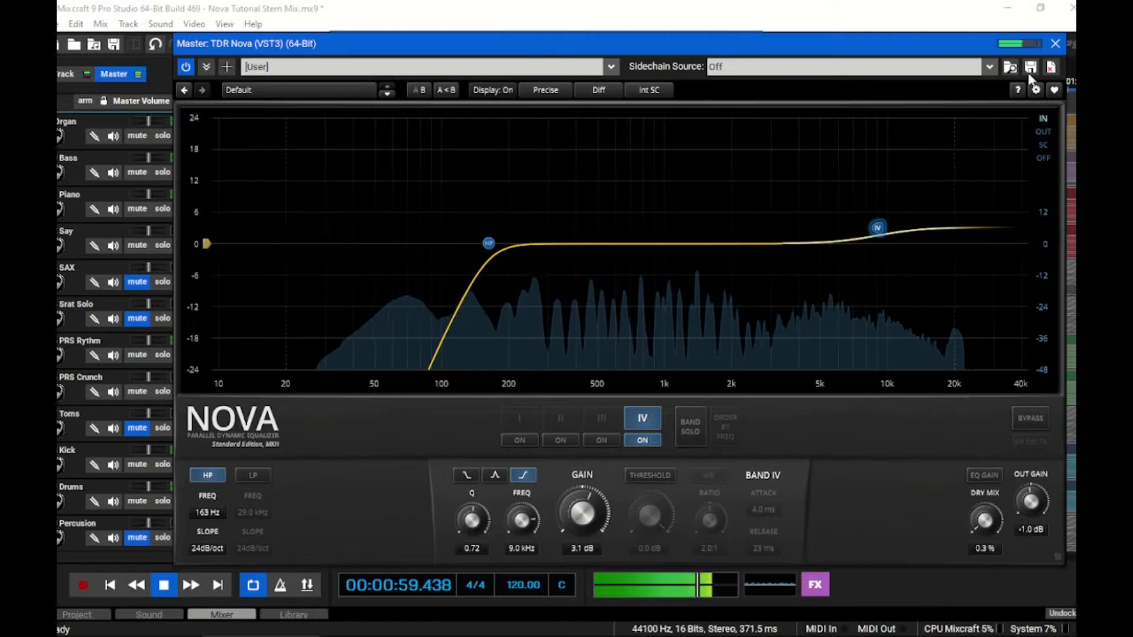
left_click(1055, 43)
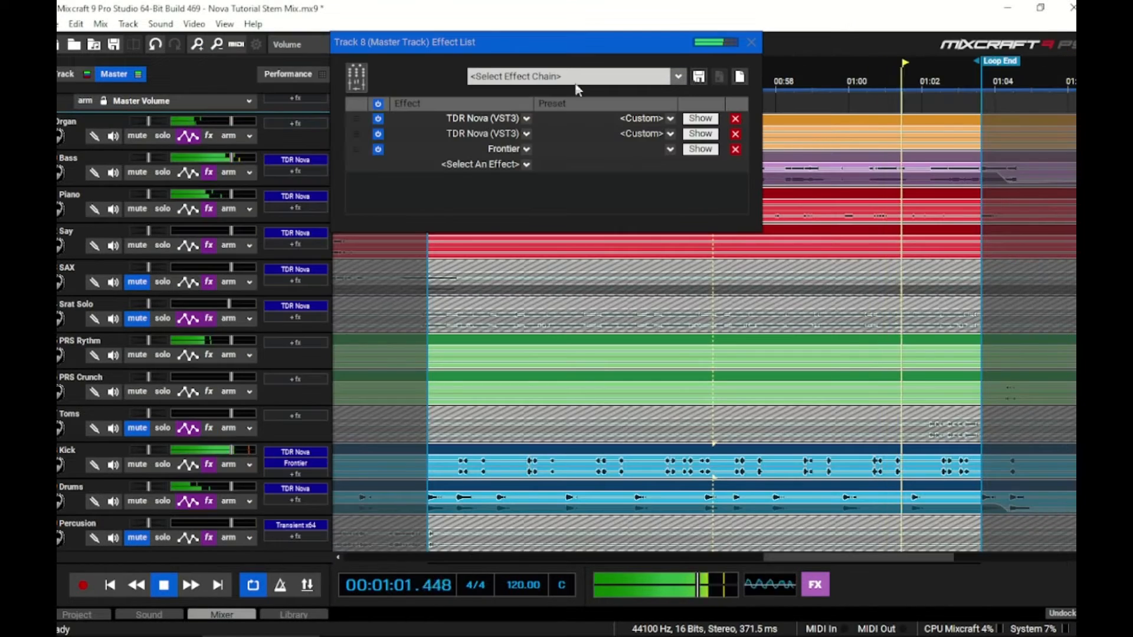
Open the second TDR Nova on the master, view its channel modes and switch on band I.
left_click(700, 134)
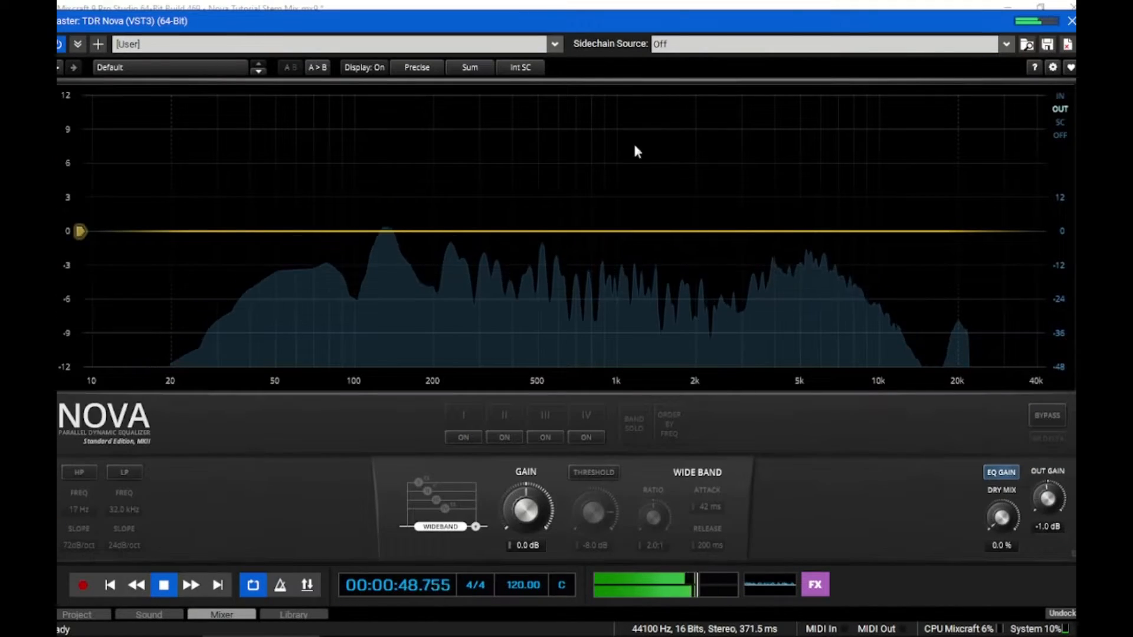
left_click(481, 69)
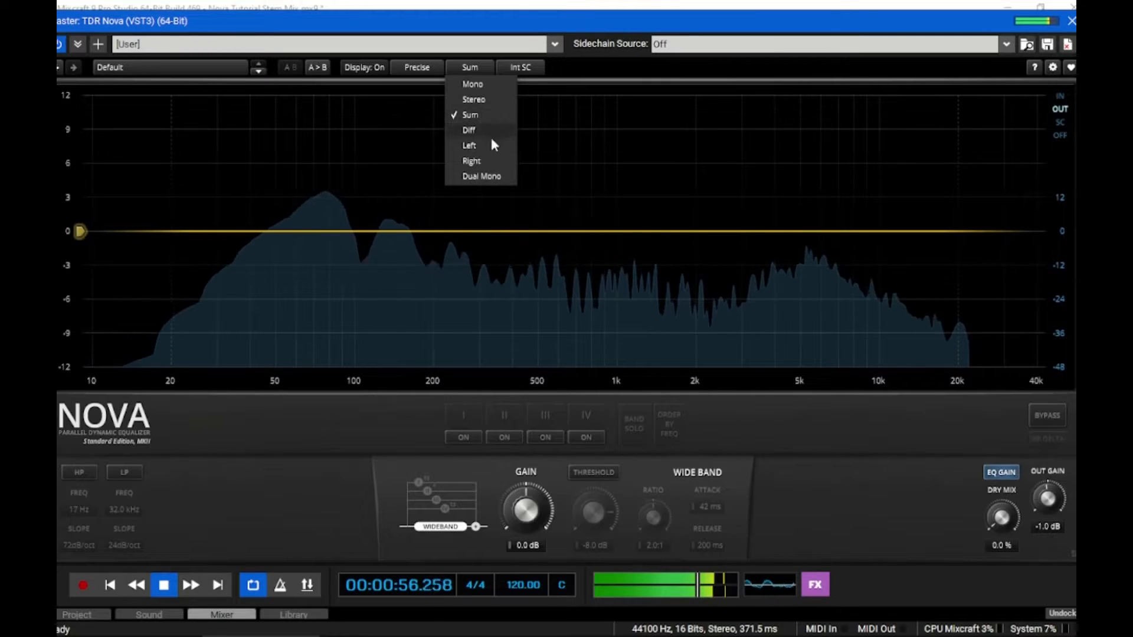
left_click(462, 437)
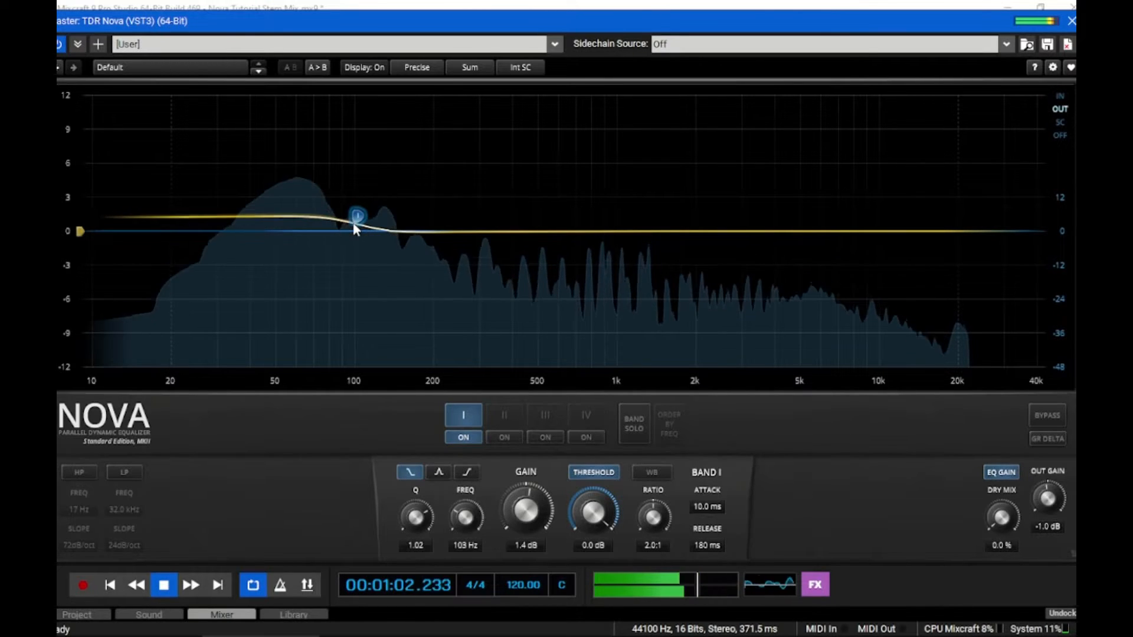
left_click_drag(579, 528, 580, 538)
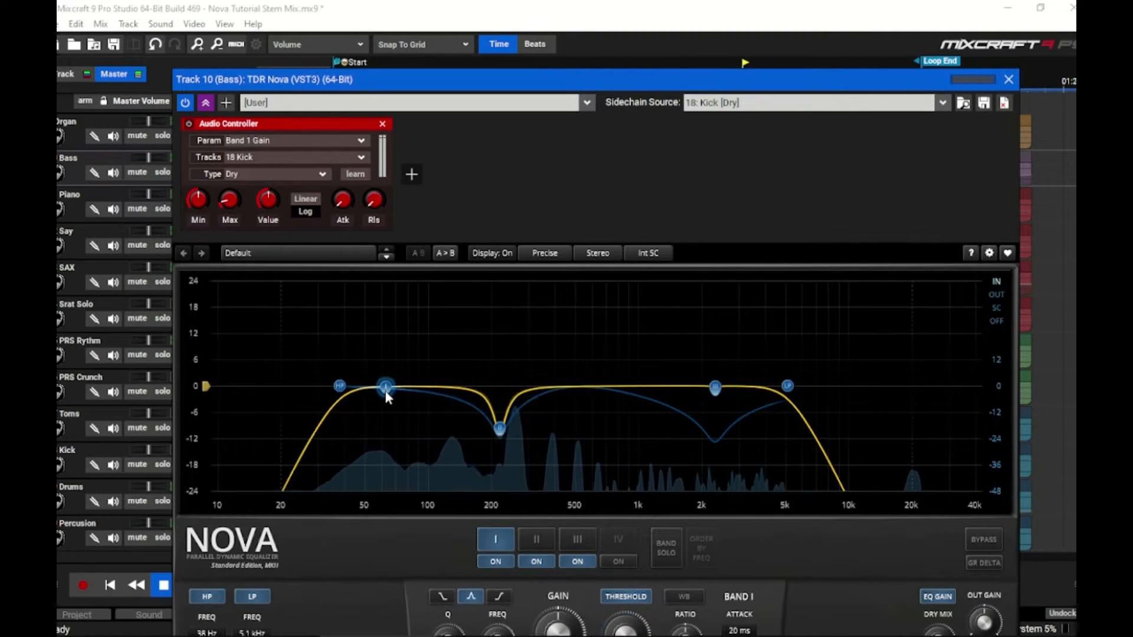
left_click_drag(478, 86, 472, 71)
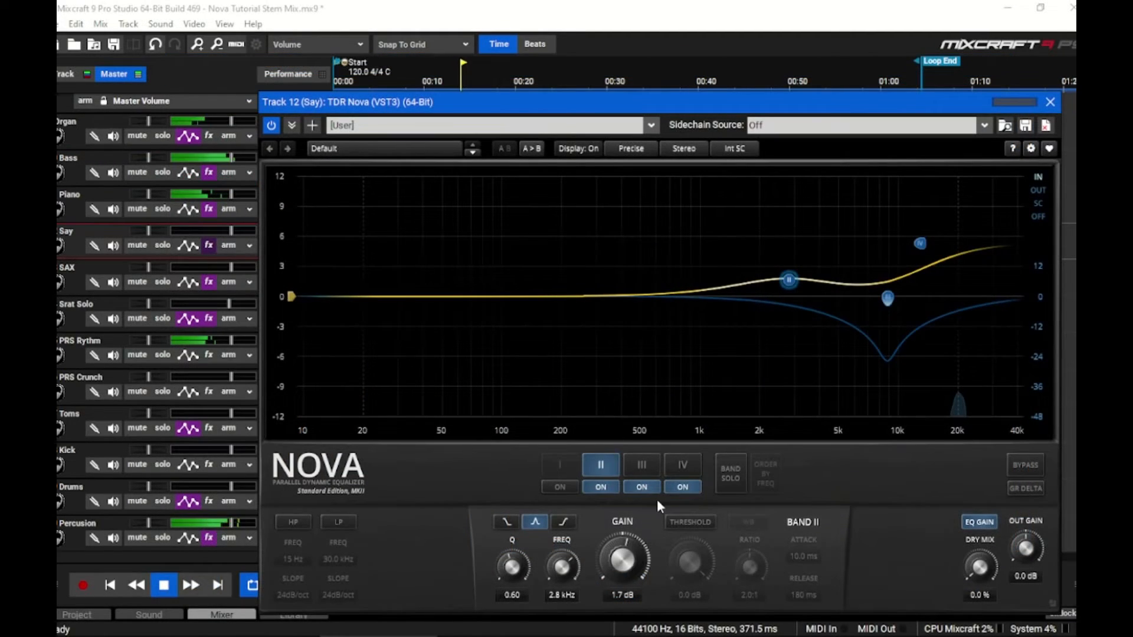
Solo the Say track and lower its band III threshold to about -41.1 dB, auditioning the gain-reduction delta.
left_click(646, 467)
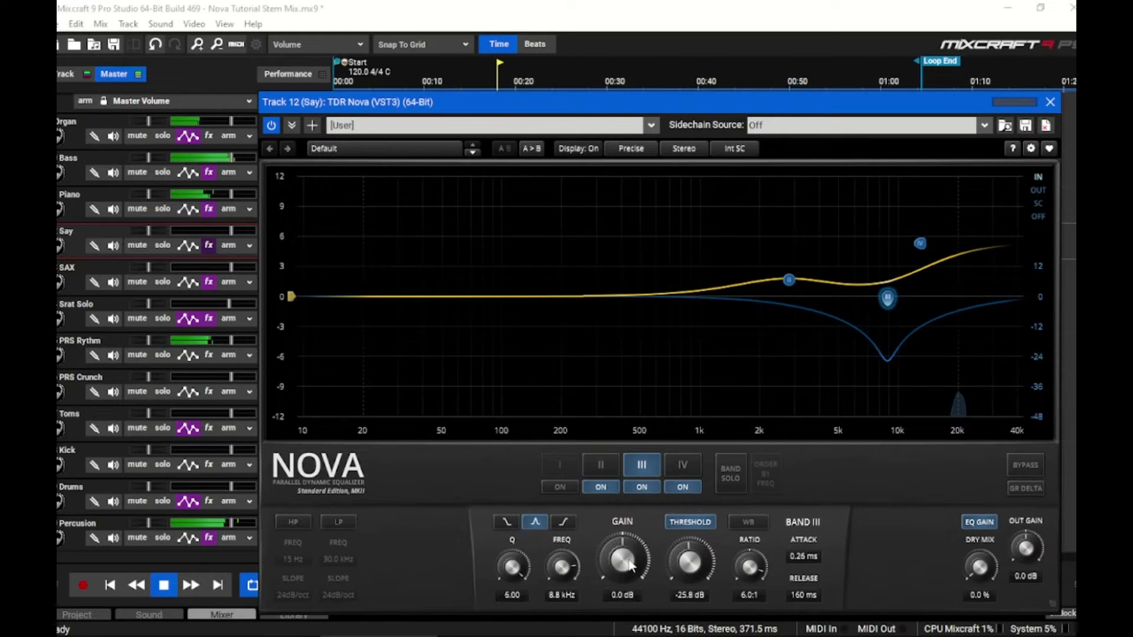
left_click_drag(682, 552, 682, 564)
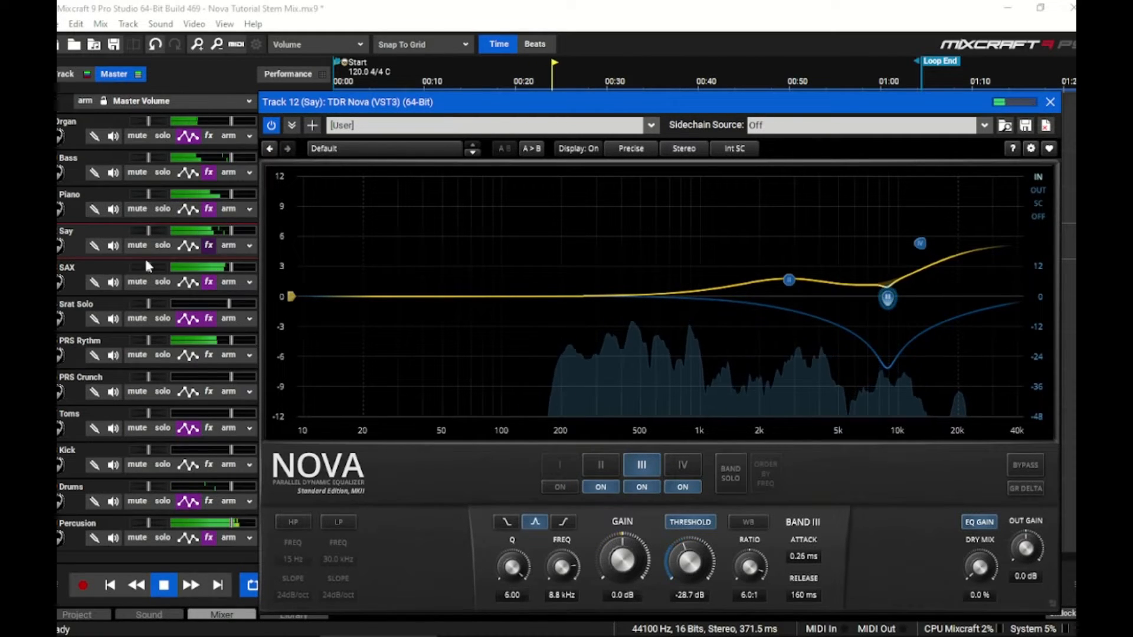
left_click(163, 246)
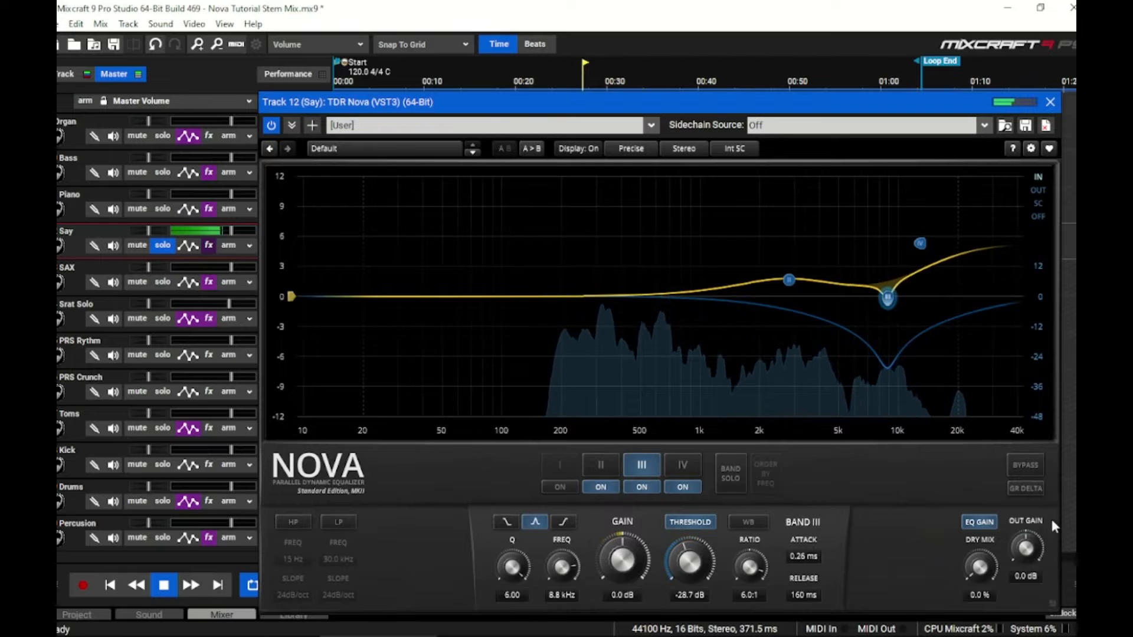
left_click(1028, 485)
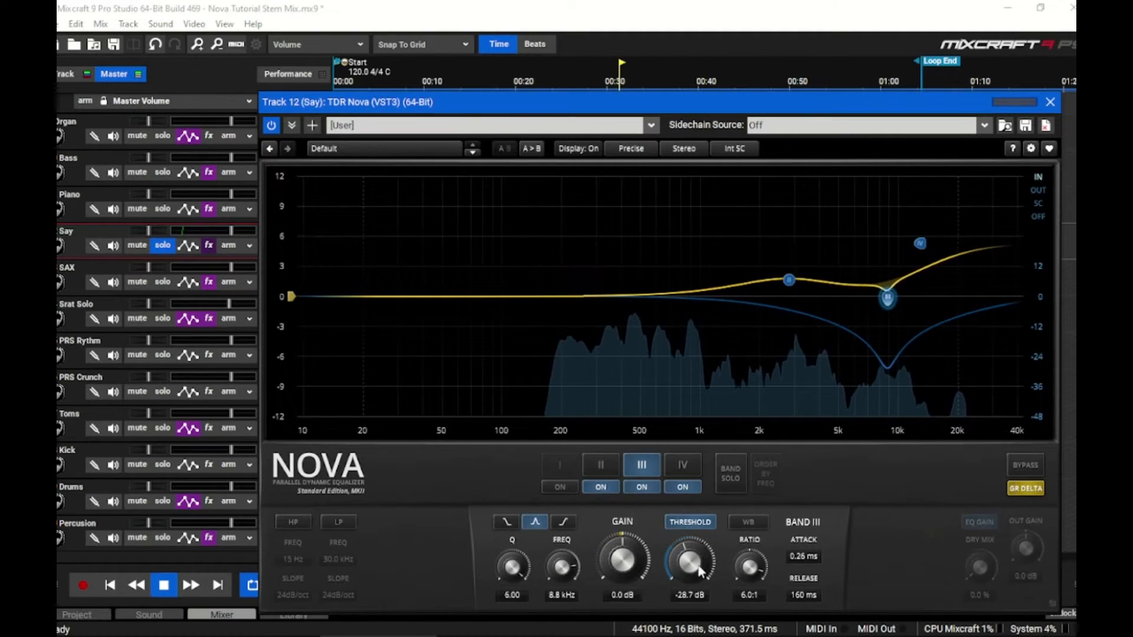
left_click_drag(699, 571, 746, 594)
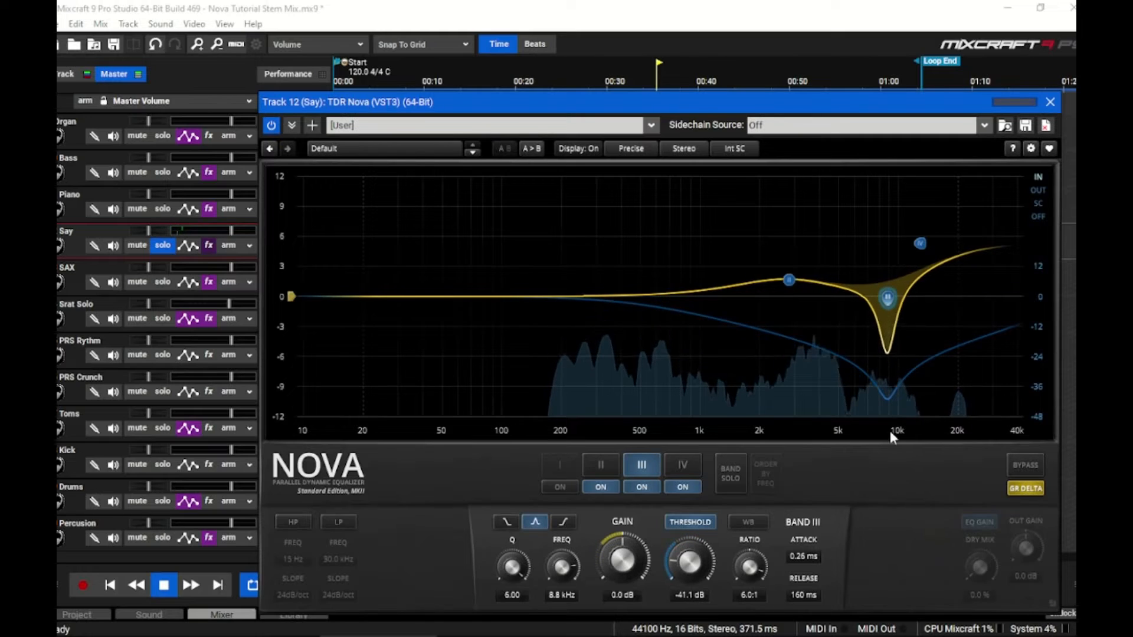
left_click(1021, 488)
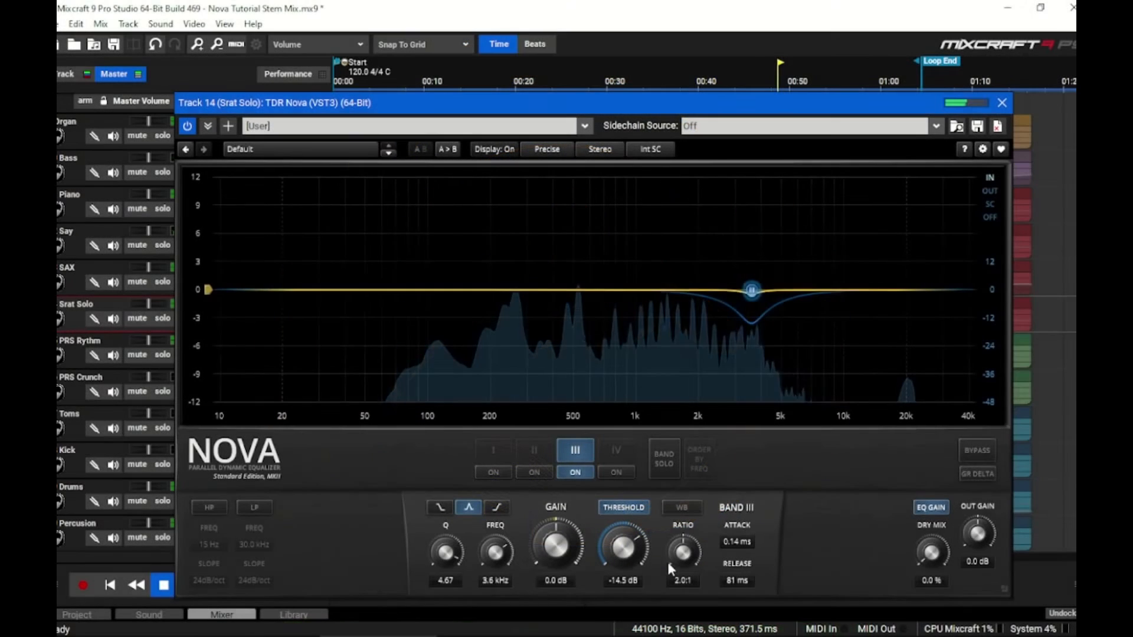
Lower band III's threshold slightly in the Srat Solo track's TDR Nova.
left_click_drag(624, 547, 624, 559)
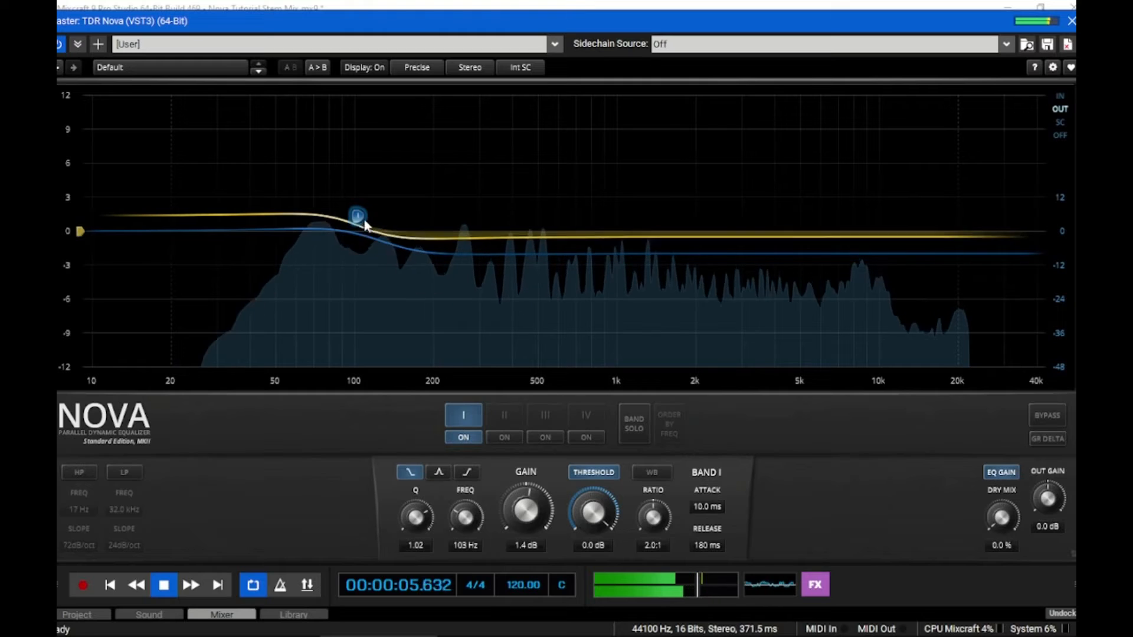
Make master band I sticky and set the wide band's threshold to about -12.4 dB.
left_click(590, 472)
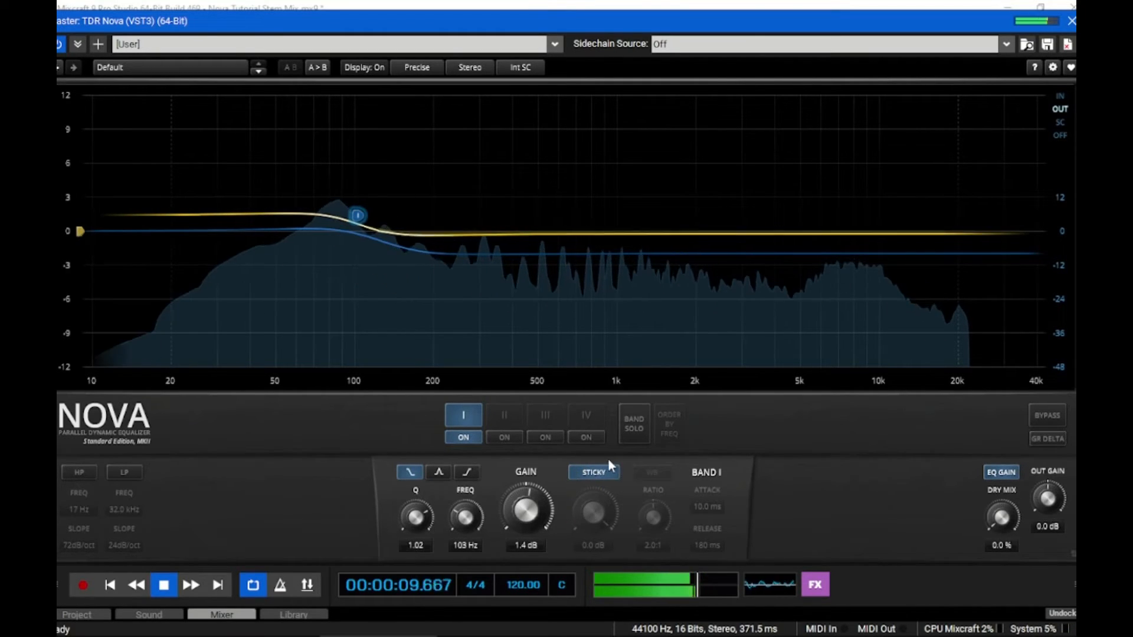
left_click(568, 155)
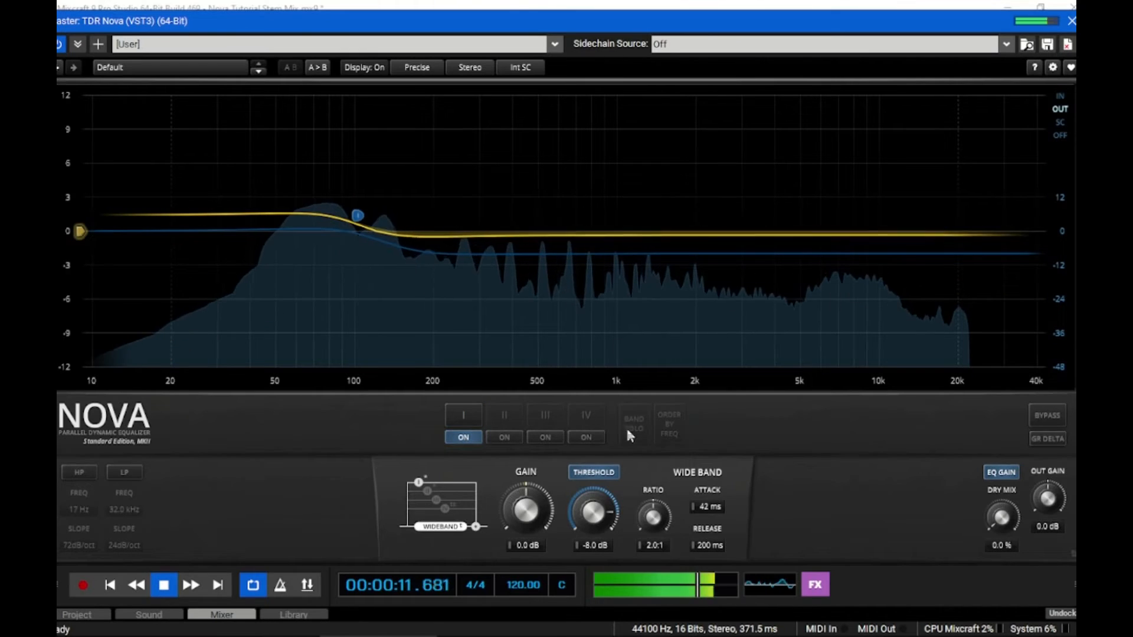
left_click_drag(595, 512, 595, 542)
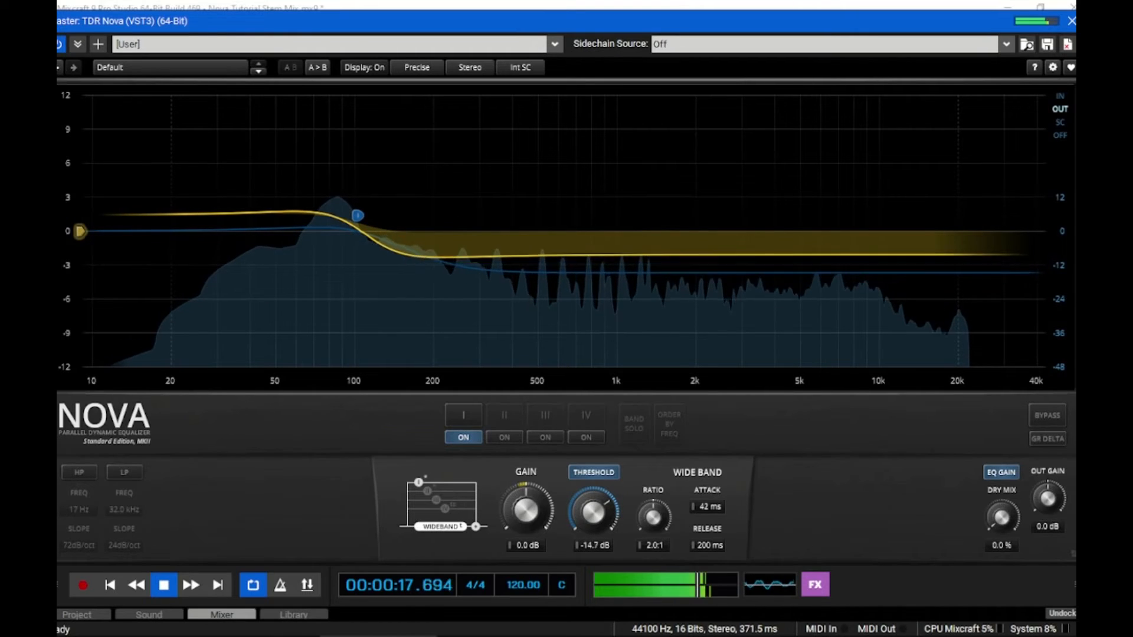
left_click_drag(594, 512, 595, 504)
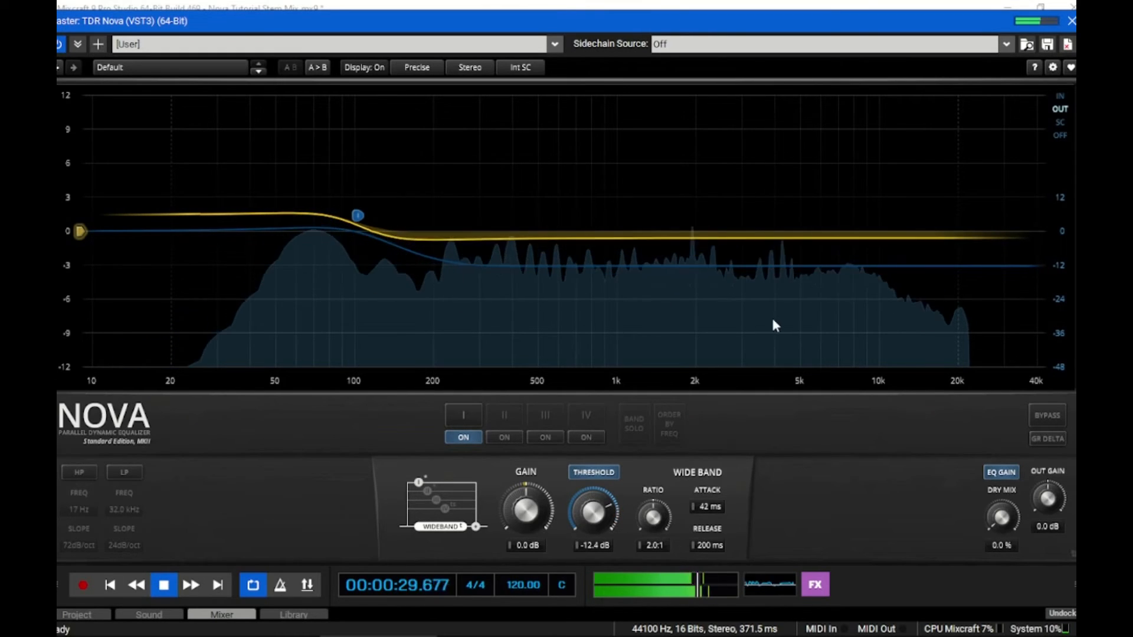
Switch on band IV as a sticky band and boost it by about 1.9 dB at 9.8 kHz.
left_click(595, 438)
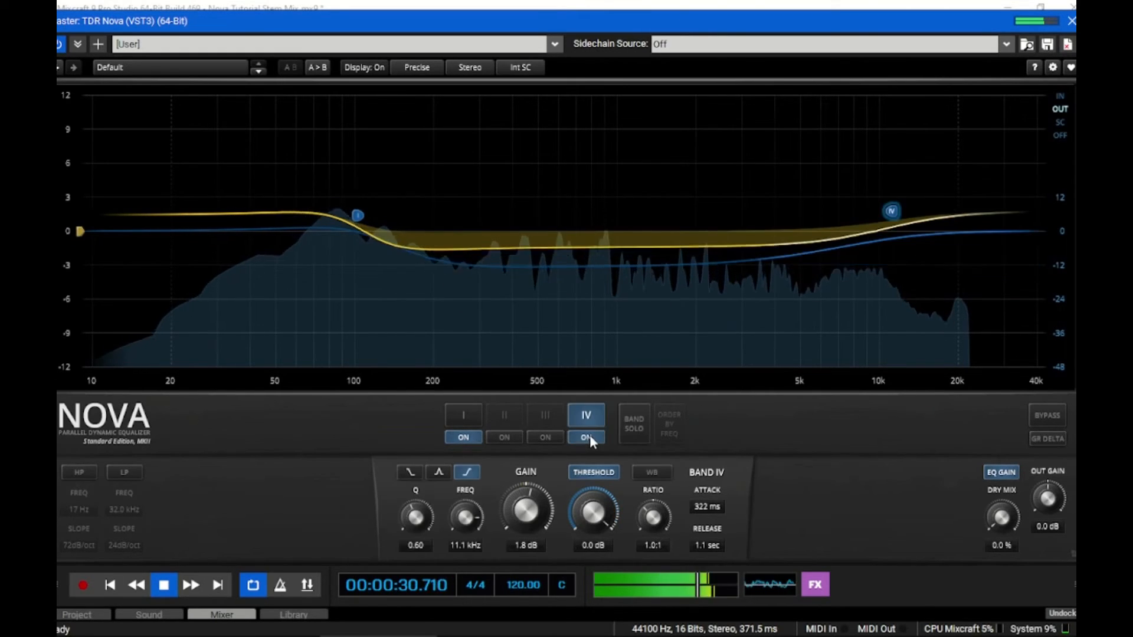
double_click(891, 212)
left_click(593, 472)
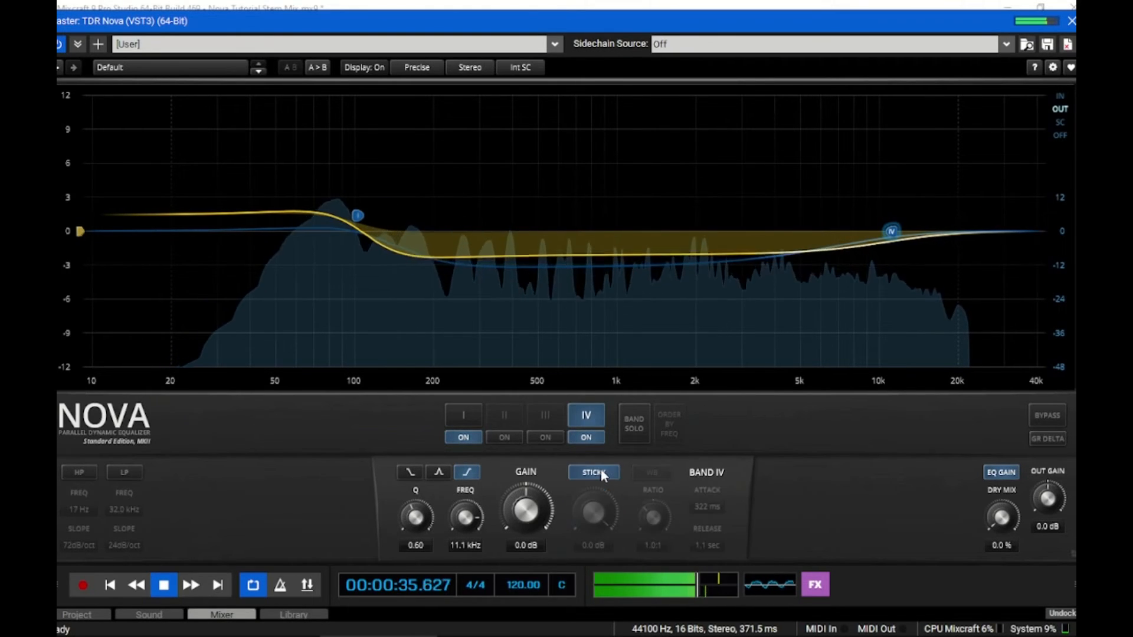
left_click_drag(891, 231, 876, 212)
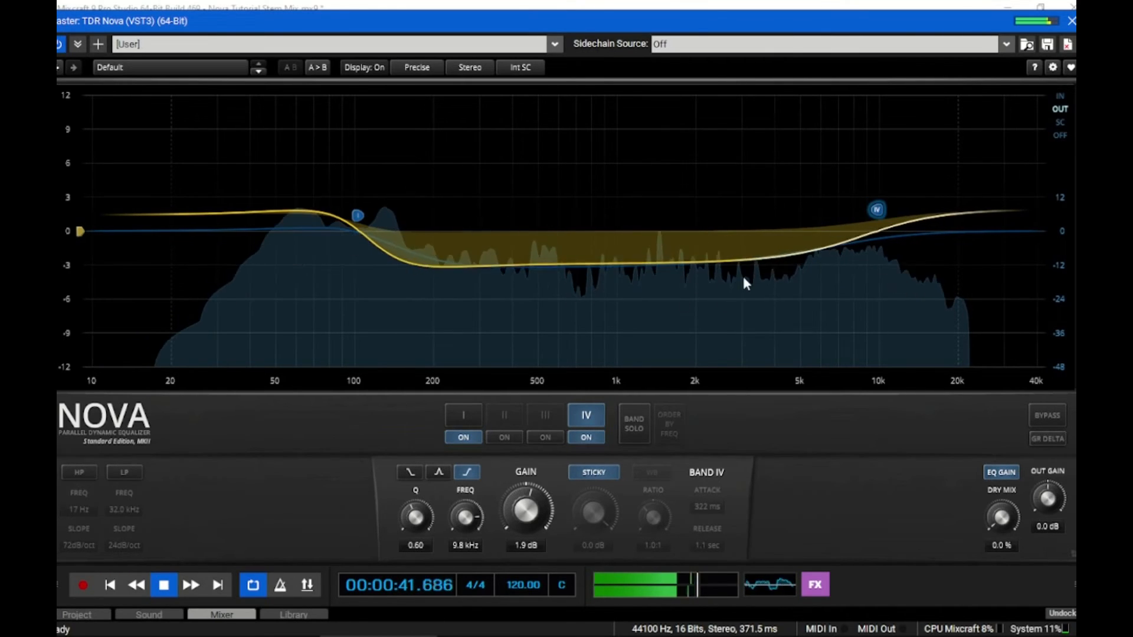